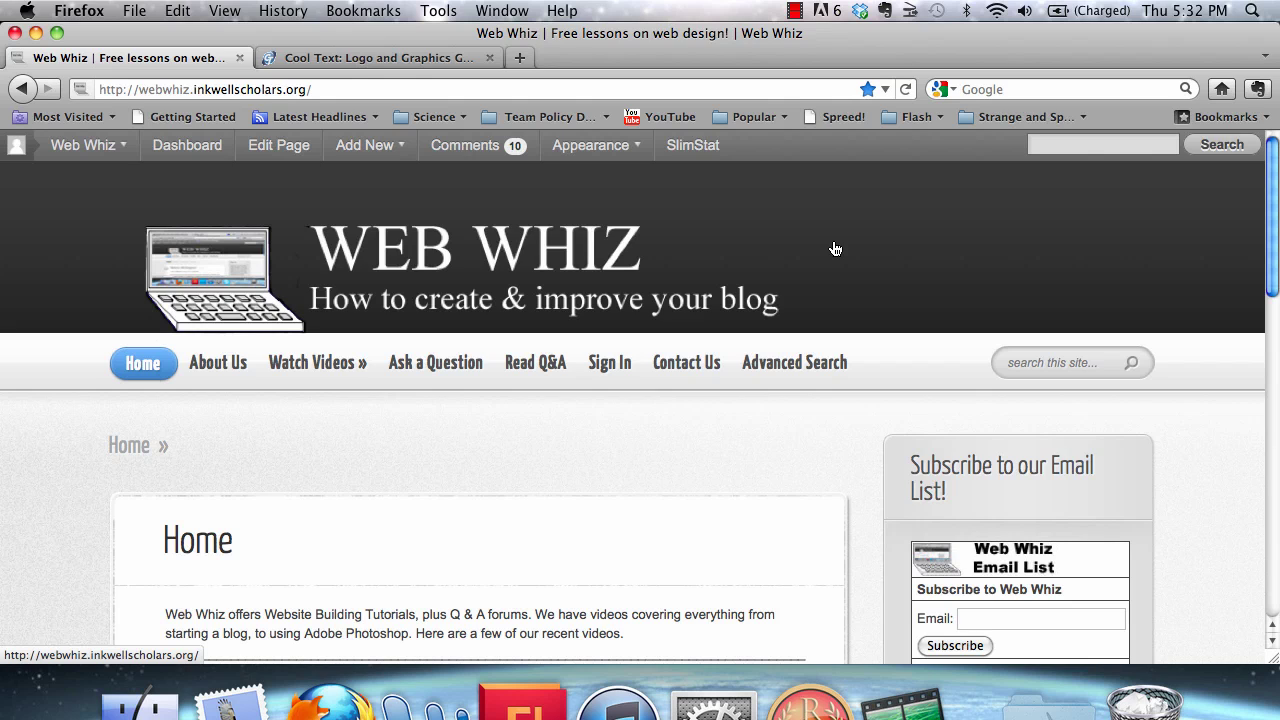
# Open the Cool Text generator and scroll its logo style gallery down to Wizards.
pyautogui.click(424, 65)
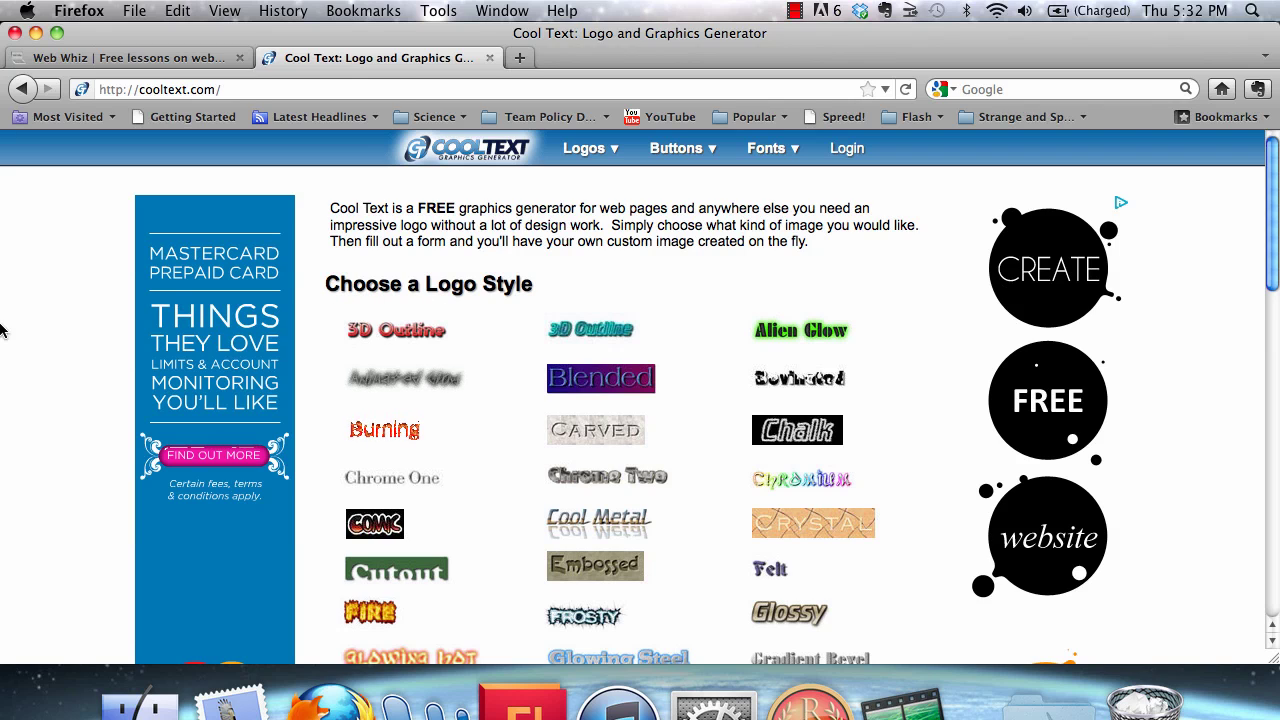
pyautogui.scroll(-3, 2, 368)
pyautogui.scroll(-5, 2, 368)
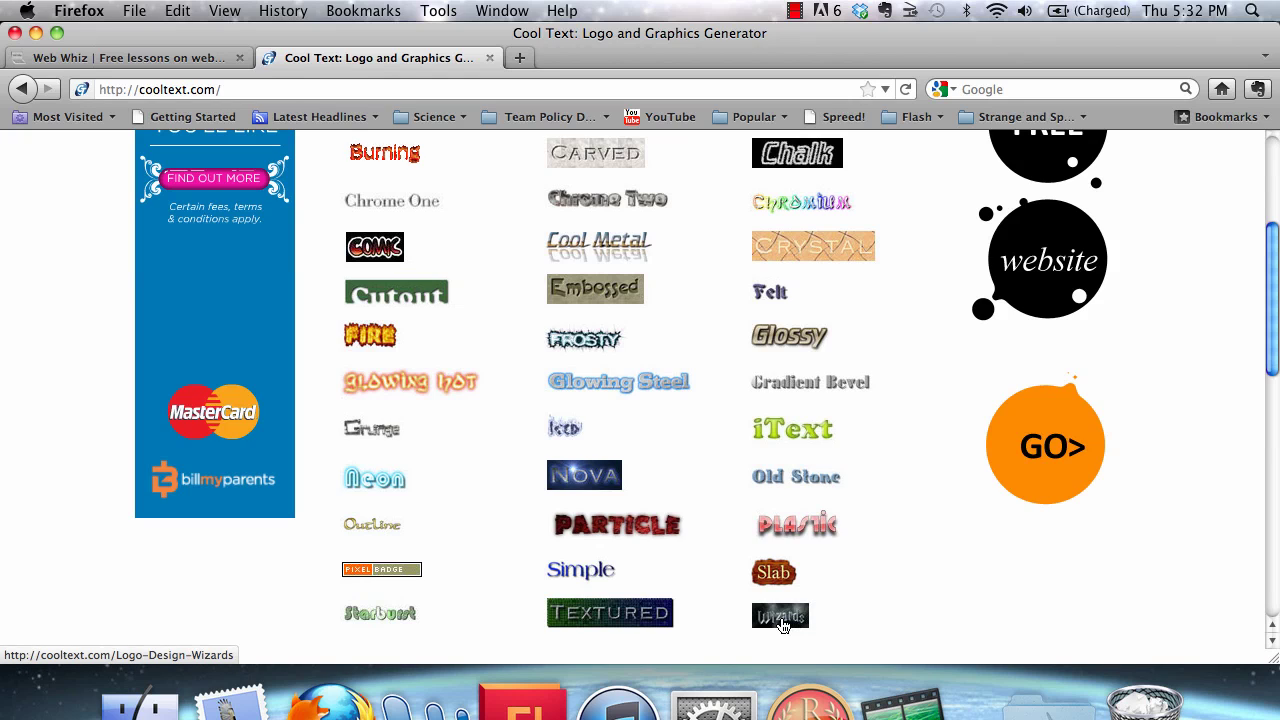
# Pick the Wizards style, replace its text with 'Science', and bring up the font choices.
pyautogui.click(784, 622)
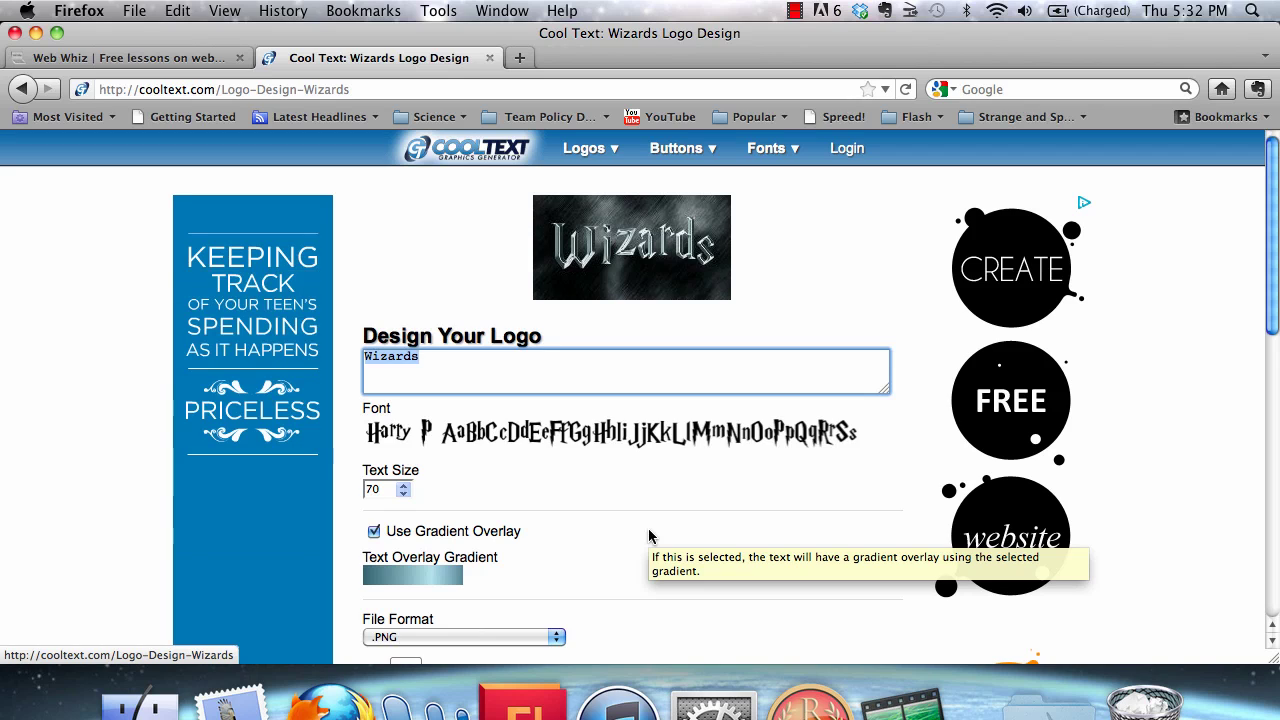
pyautogui.write('S')
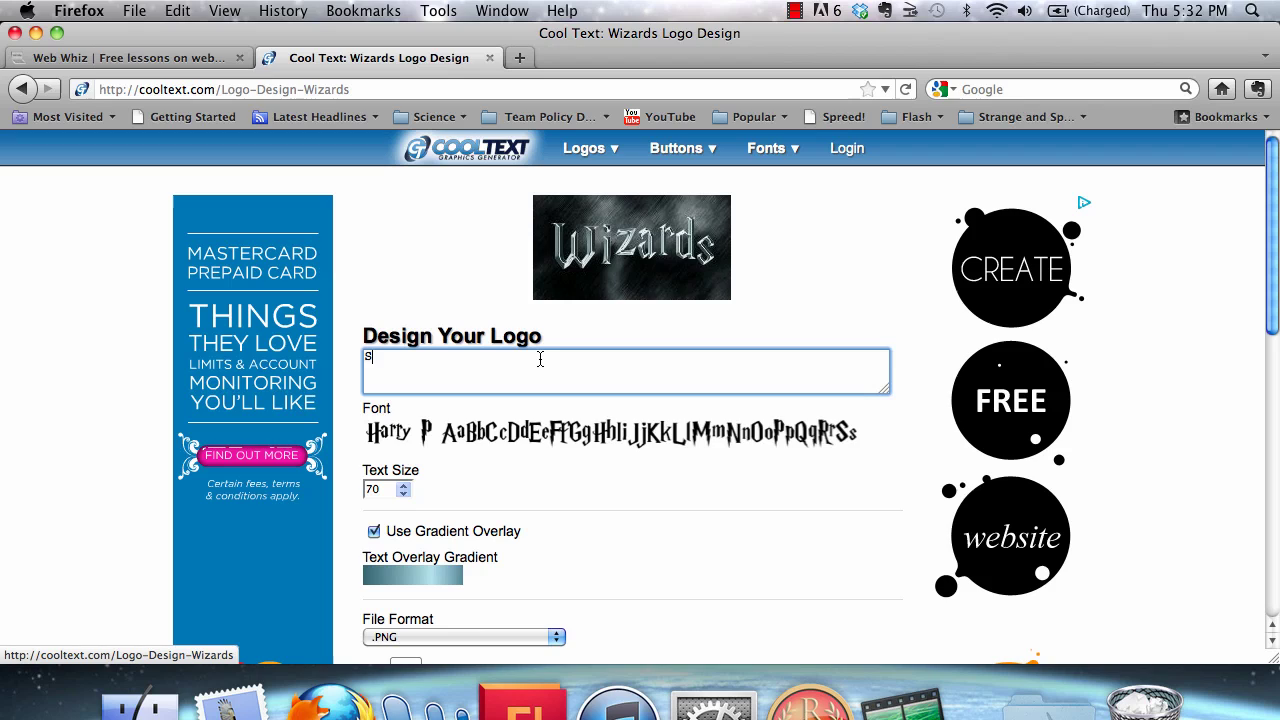
pyautogui.write('cience')
pyautogui.click(652, 490)
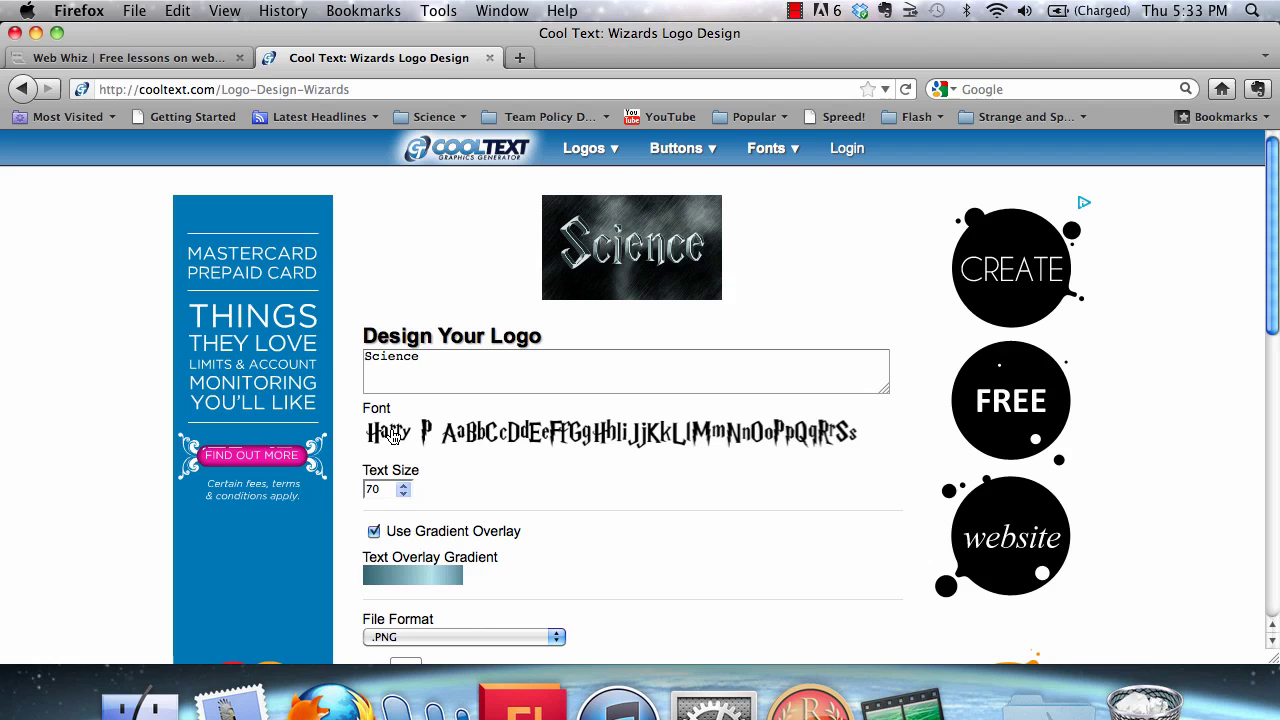
pyautogui.click(448, 437)
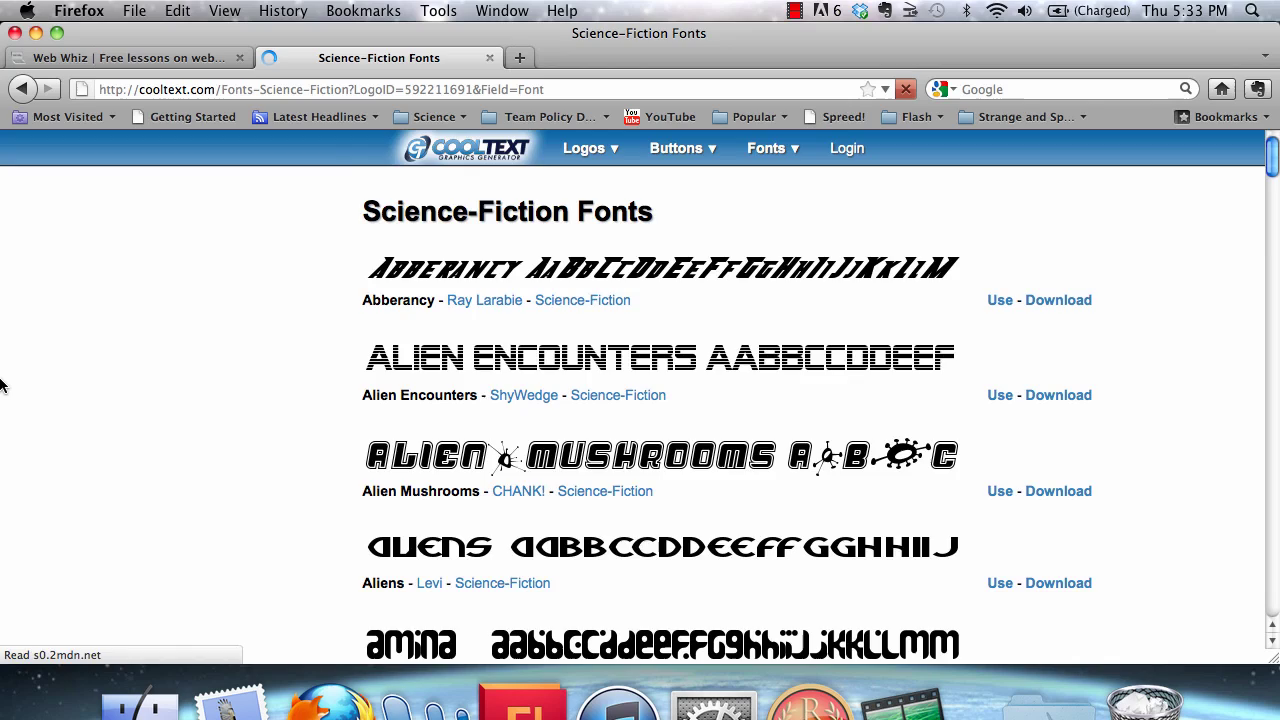
# Scroll the Science-Fiction Fonts list to Battlestar and use it for the logo.
pyautogui.scroll(-4, 2, 385)
pyautogui.scroll(-3, 2, 385)
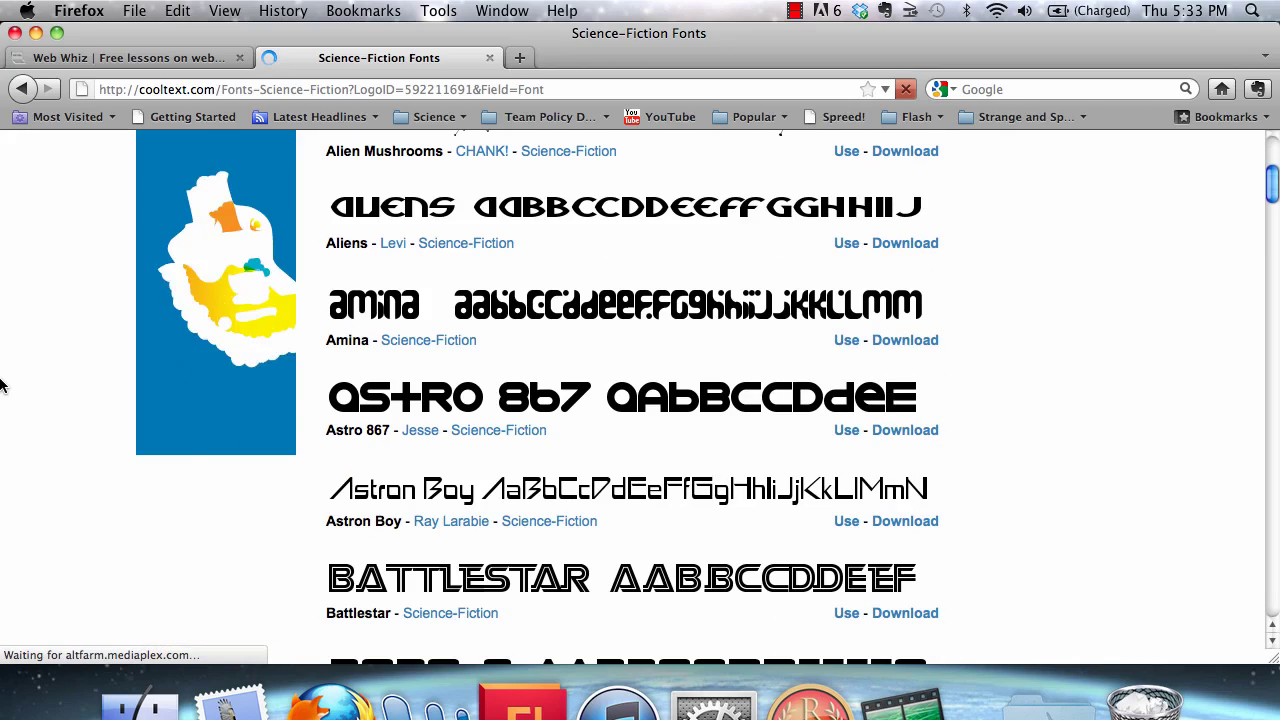
pyautogui.scroll(-9, 2, 385)
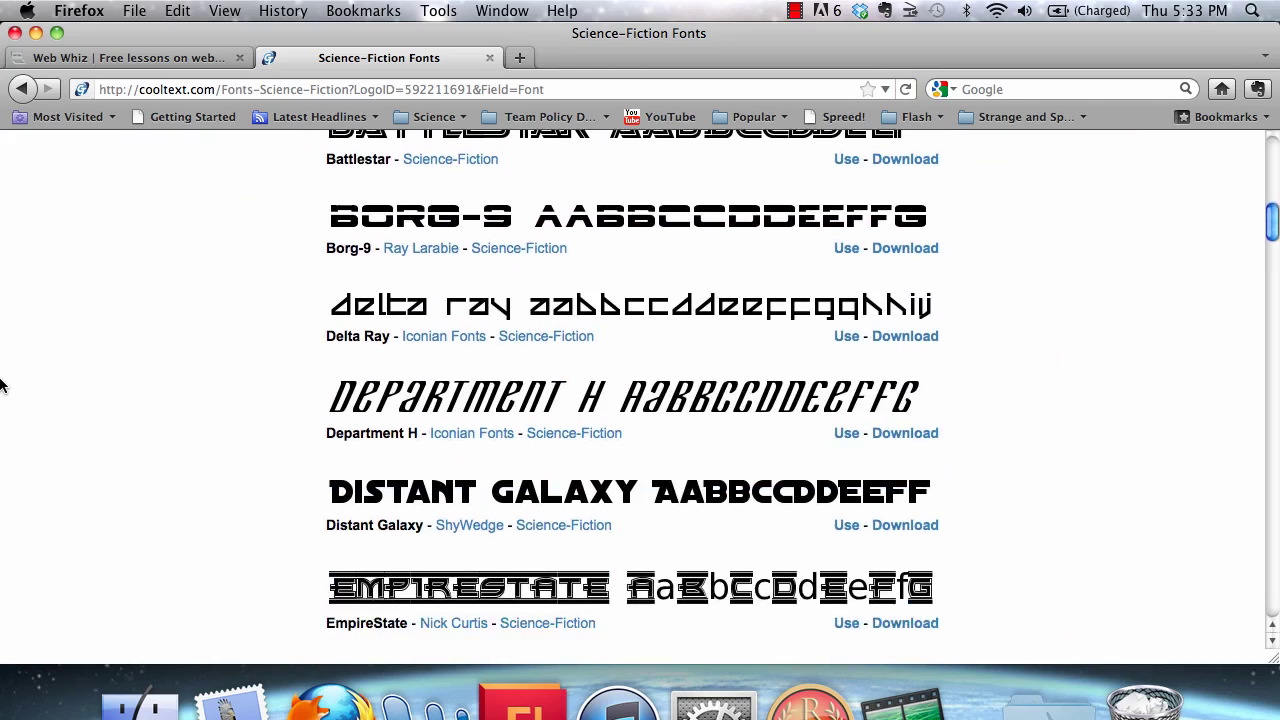
pyautogui.scroll(-16, 2, 385)
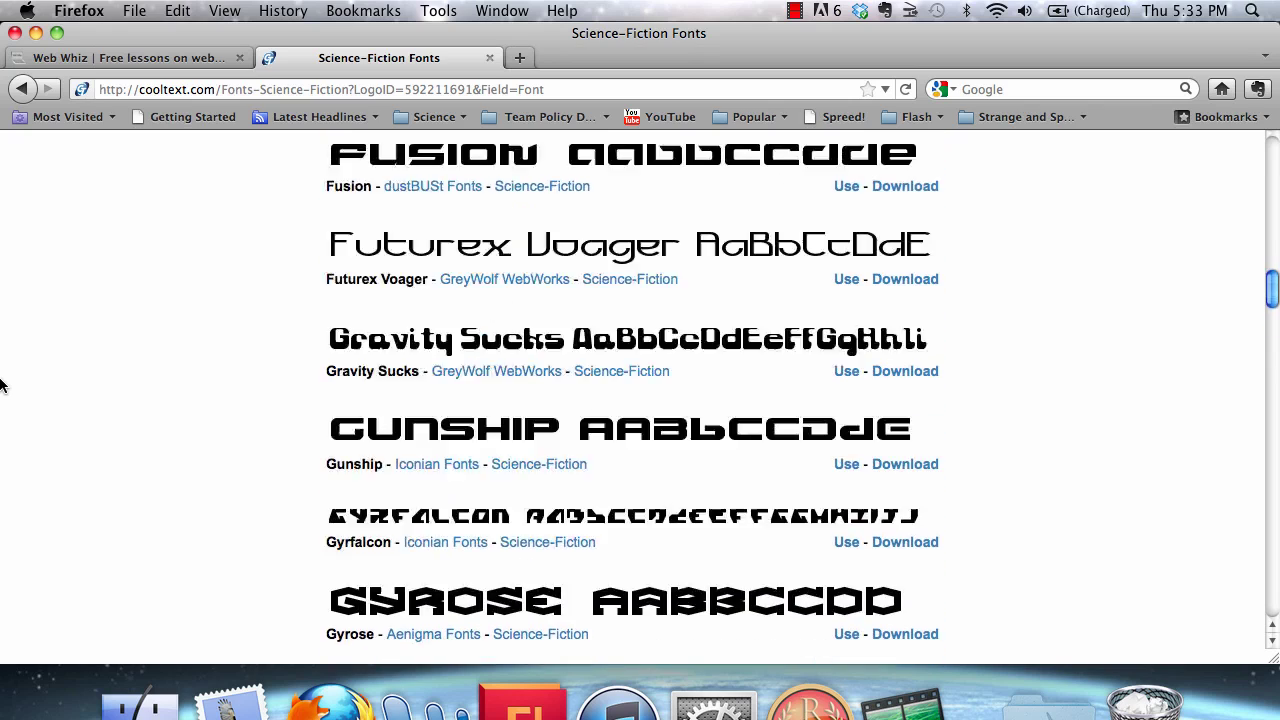
pyautogui.scroll(20, 2, 385)
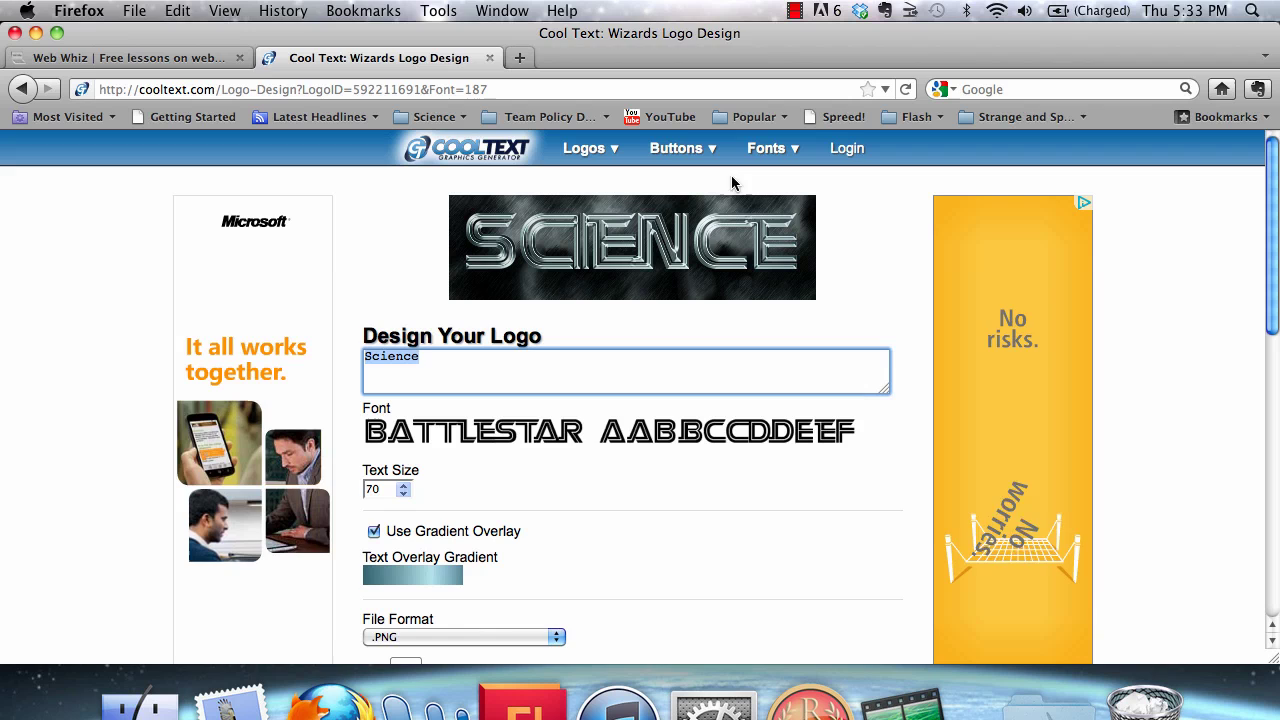
pyautogui.scroll(-2, 772, 594)
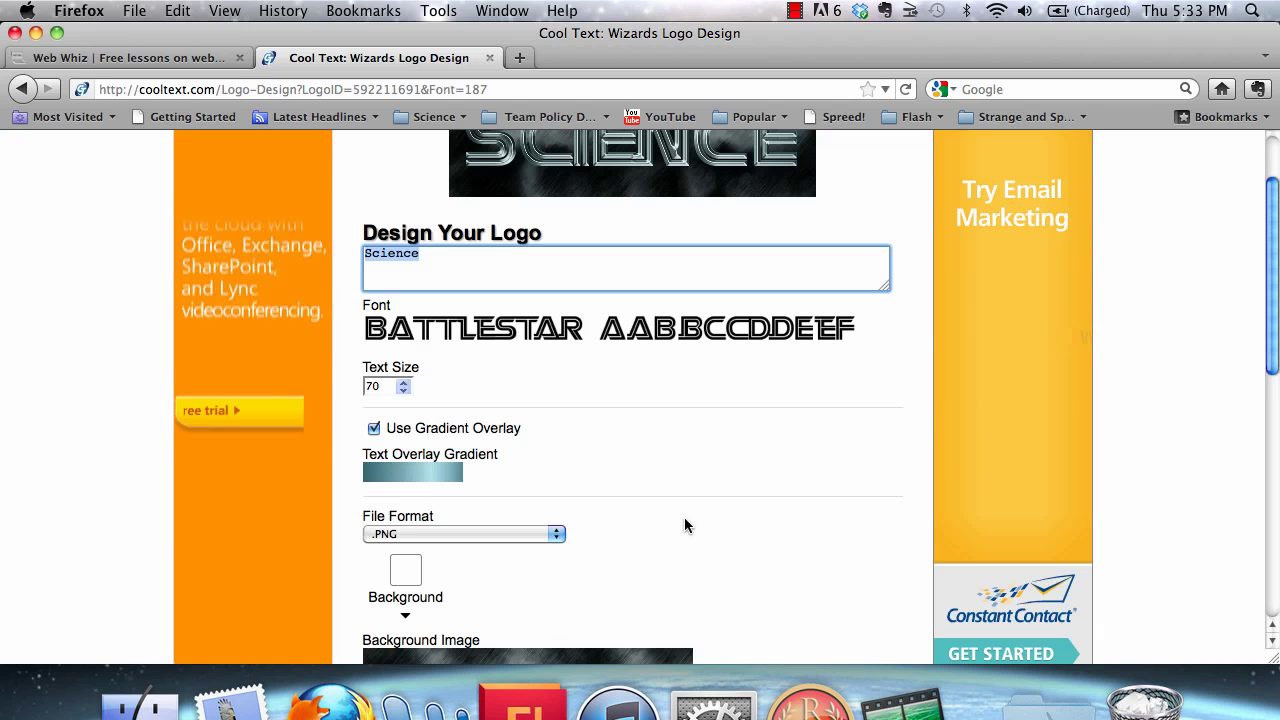
pyautogui.scroll(2, 678, 498)
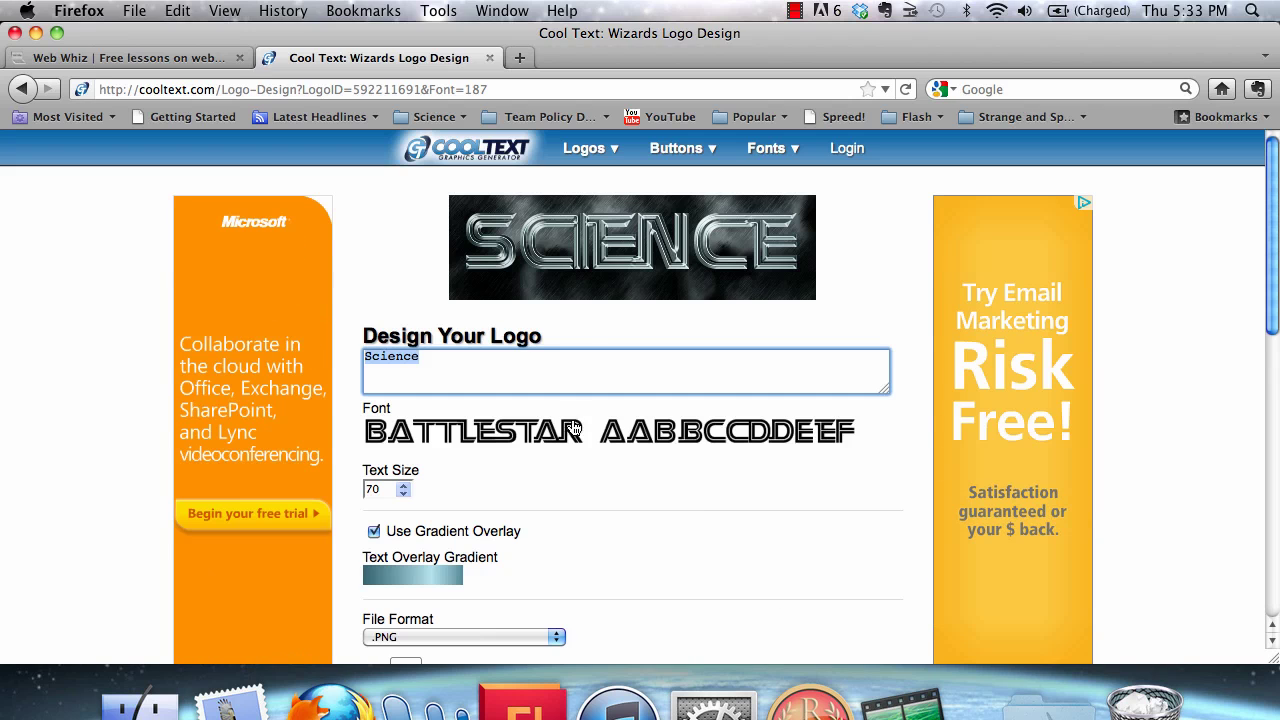
pyautogui.scroll(-1, 668, 278)
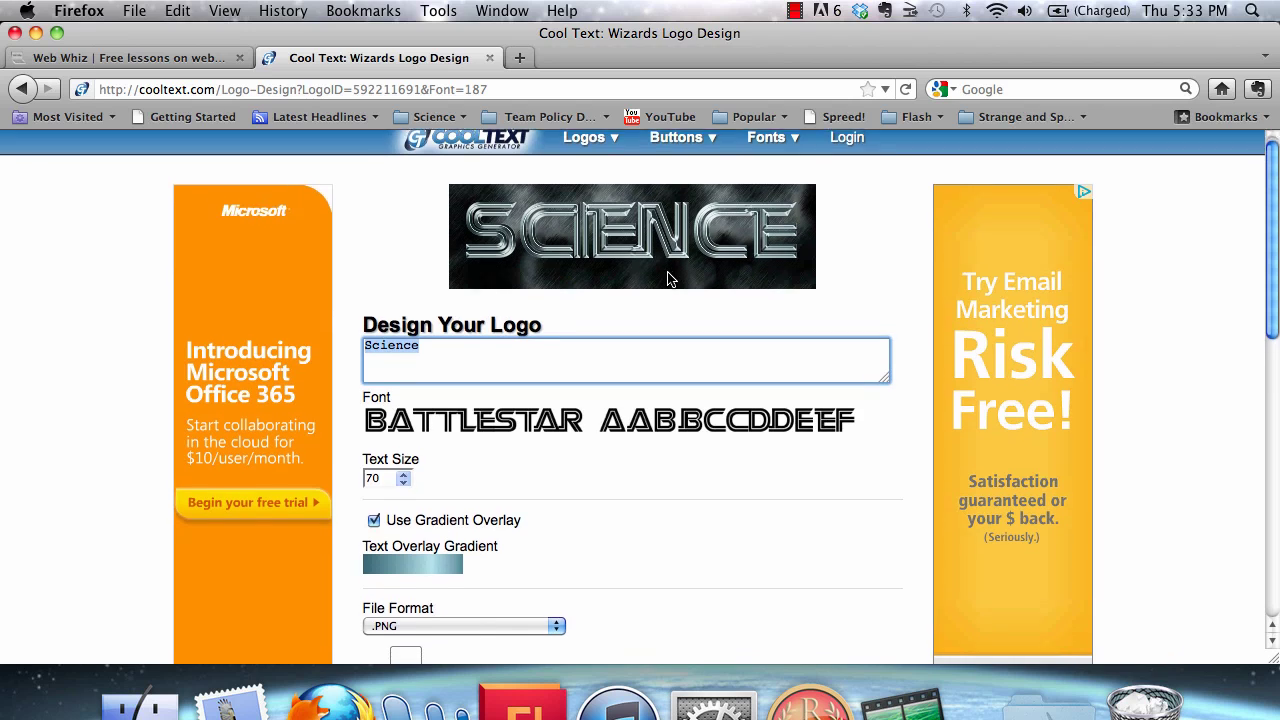
pyautogui.scroll(-2, 668, 278)
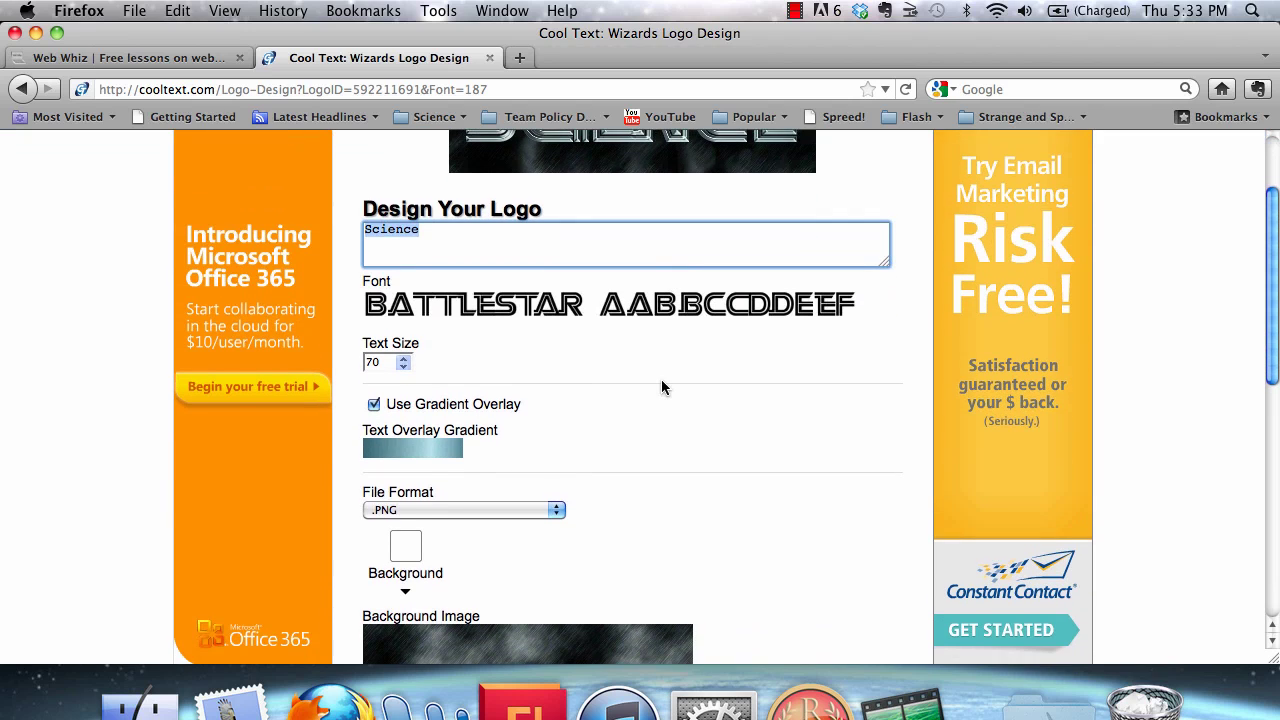
pyautogui.scroll(-3, 661, 387)
# Choose the starfield texture from the Textures page as the logo background.
pyautogui.click(503, 543)
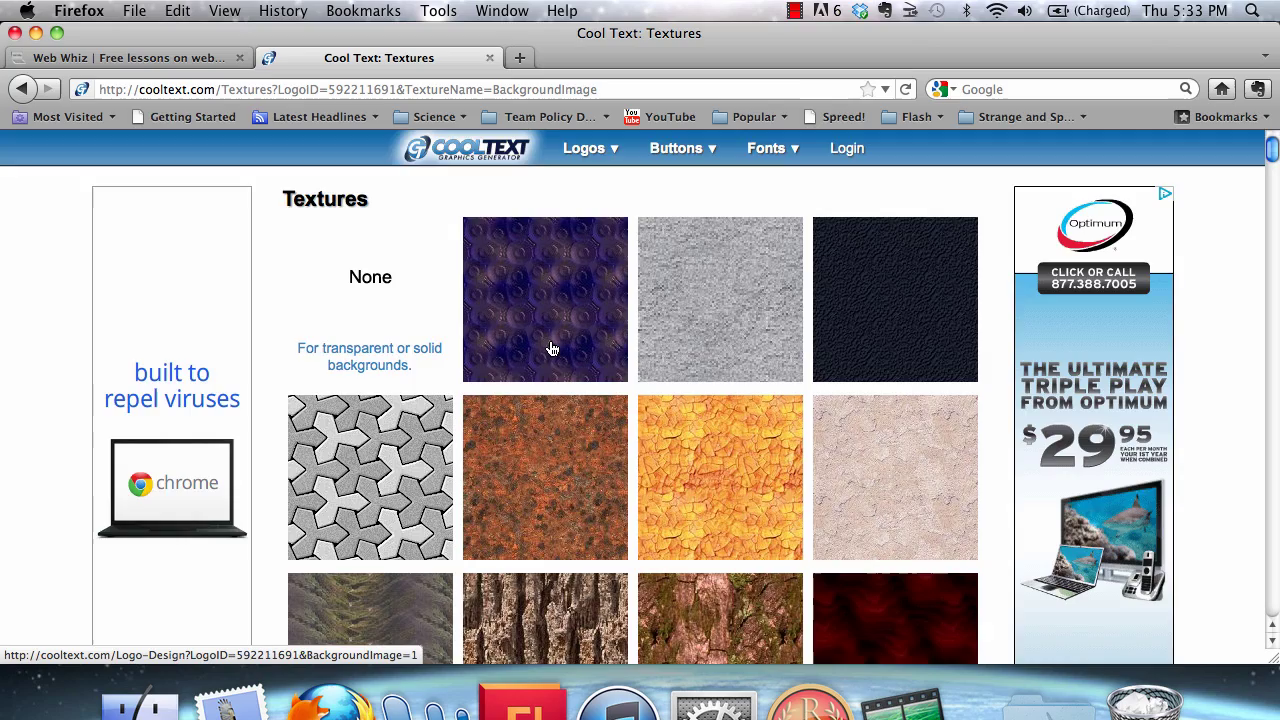
pyautogui.scroll(-10, 551, 348)
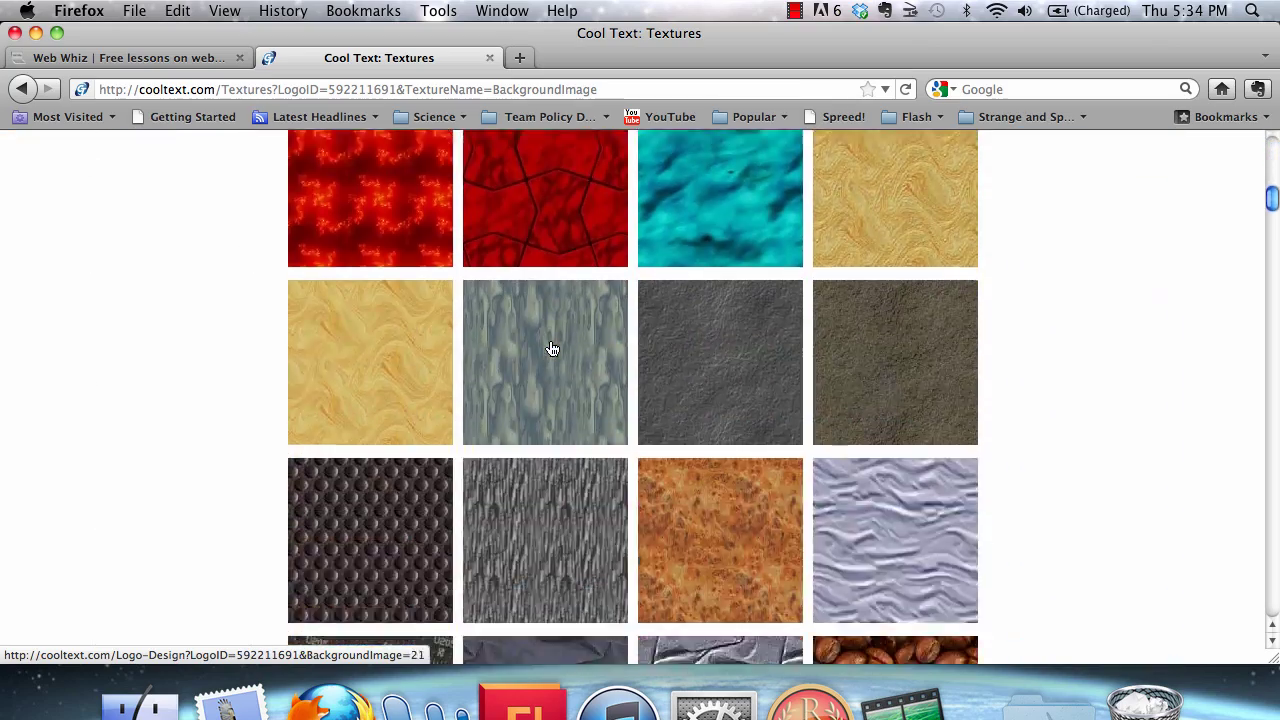
pyautogui.scroll(-18, 551, 348)
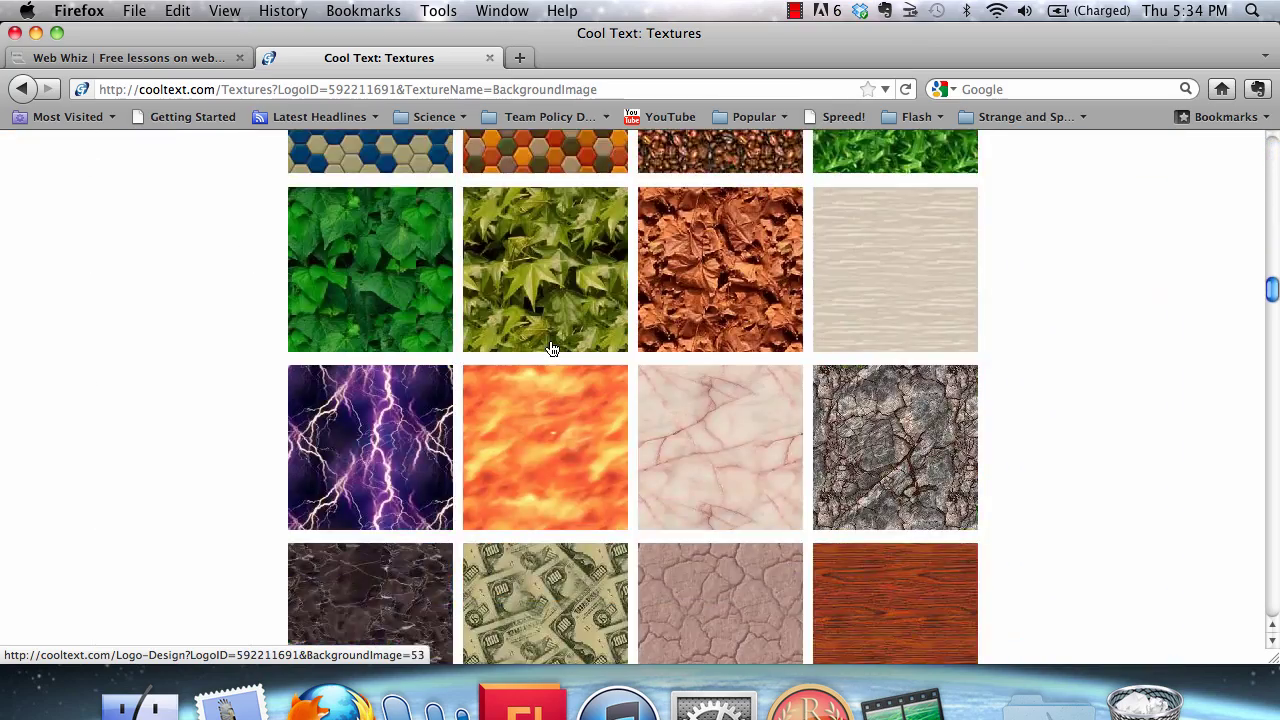
pyautogui.scroll(-20, 551, 348)
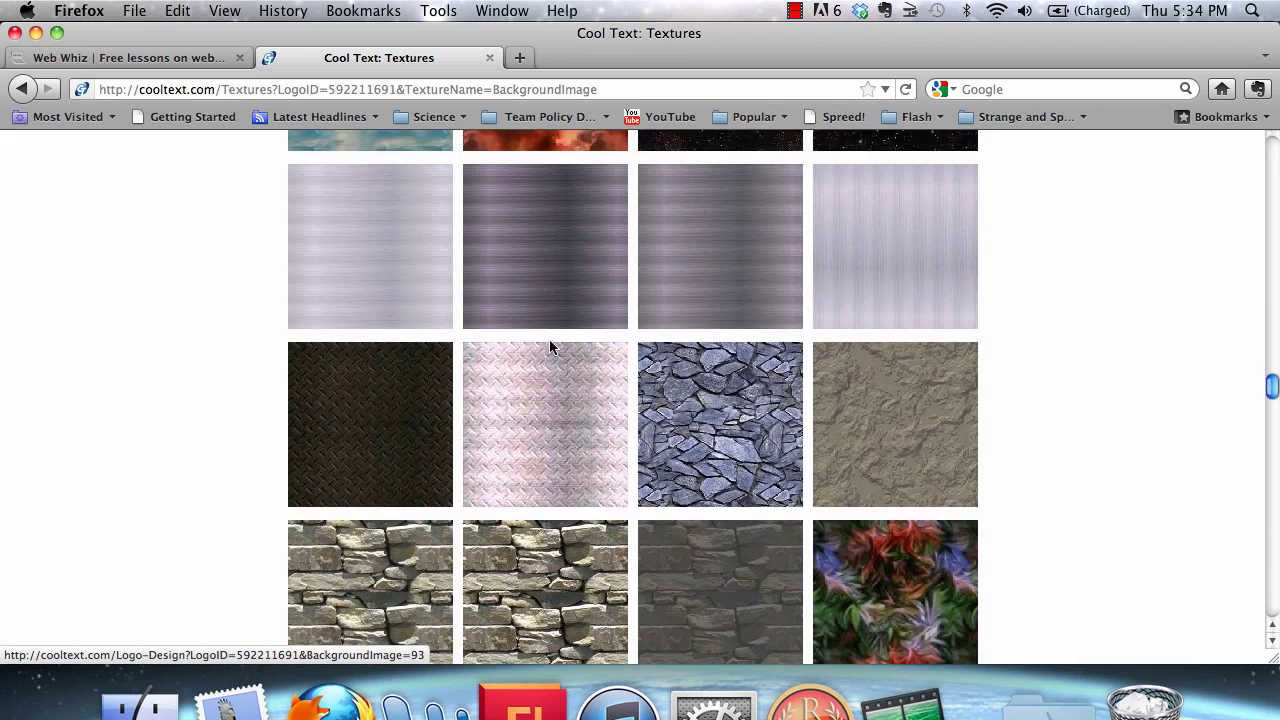
pyautogui.scroll(4, 932, 336)
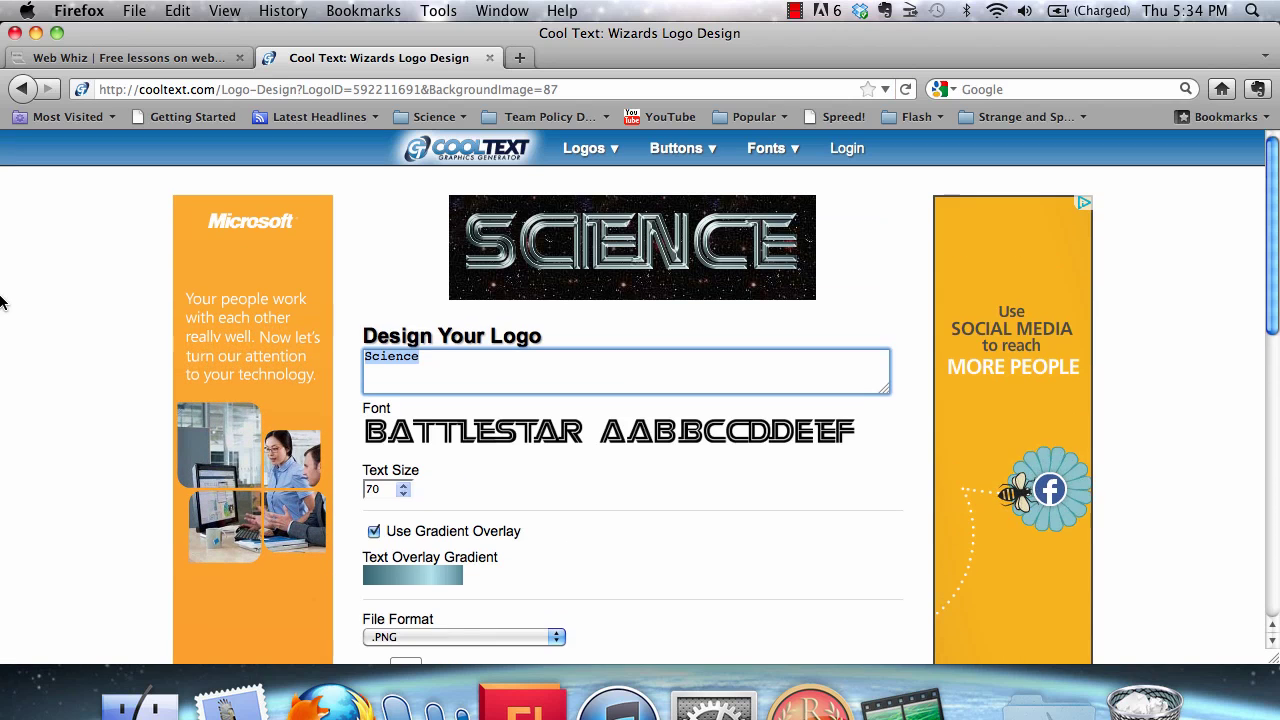
pyautogui.scroll(-1, 2, 303)
pyautogui.scroll(-5, 2, 303)
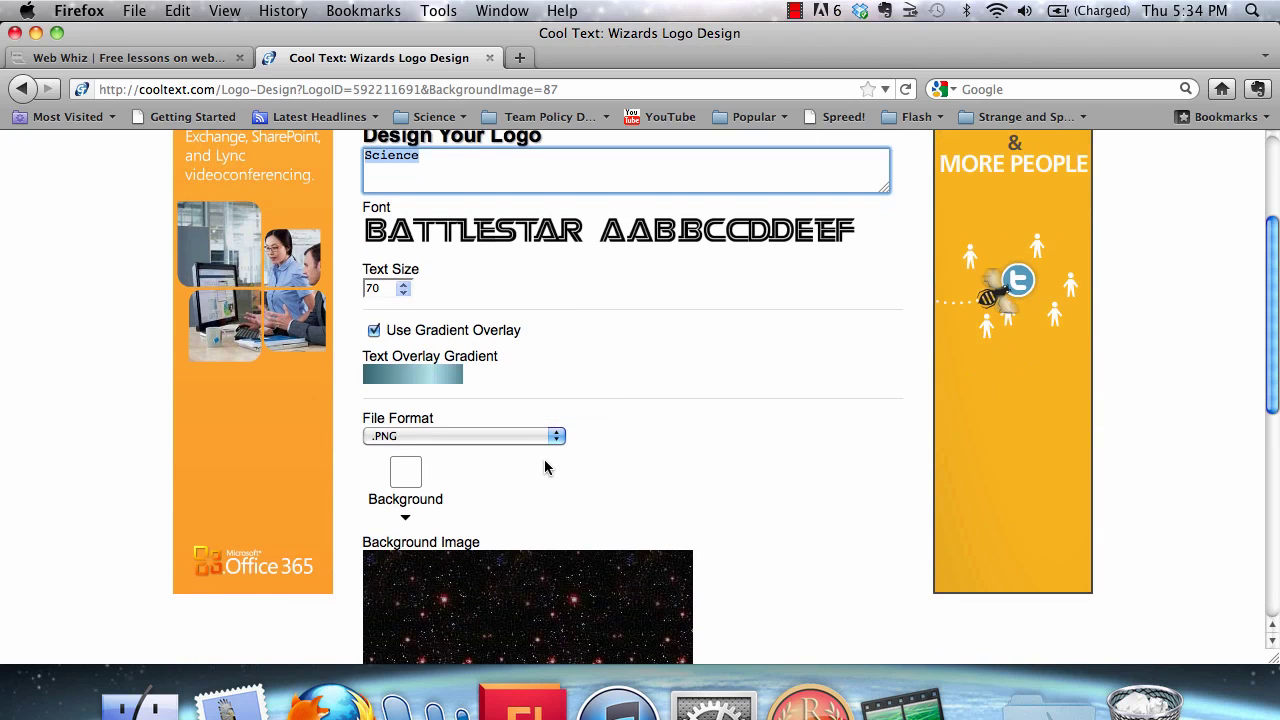
pyautogui.scroll(6, 544, 459)
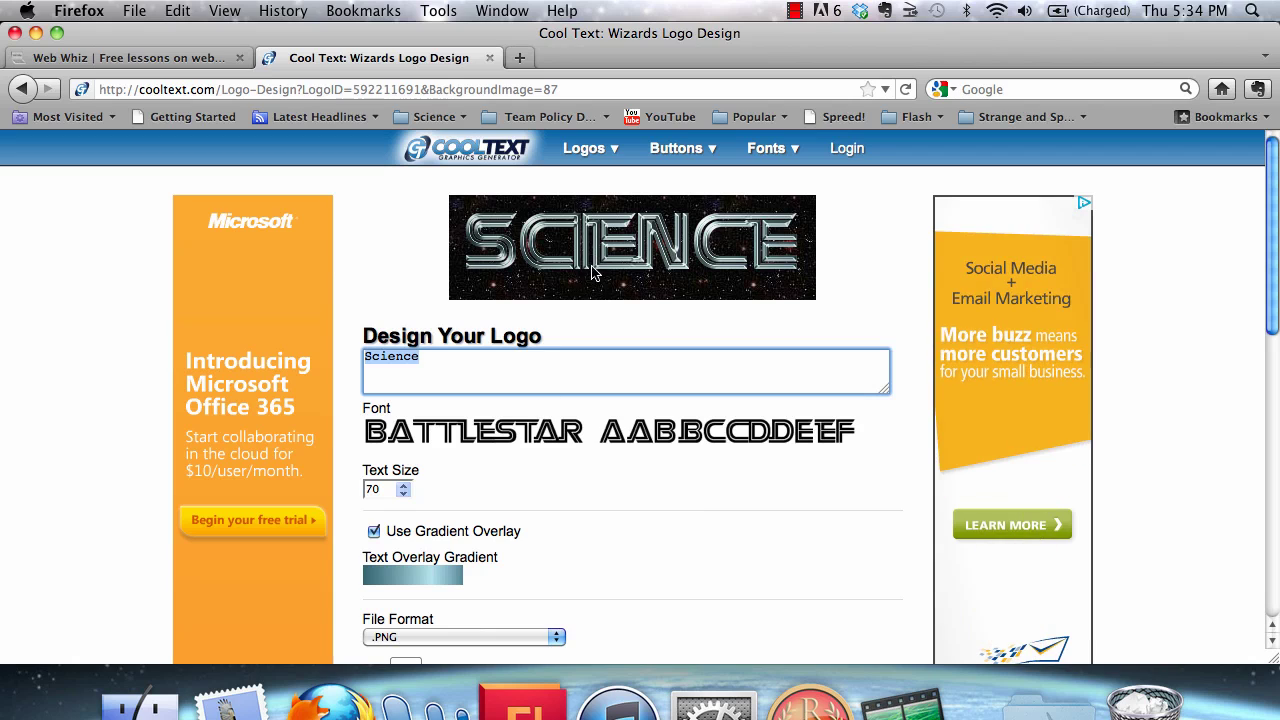
pyautogui.click(404, 495)
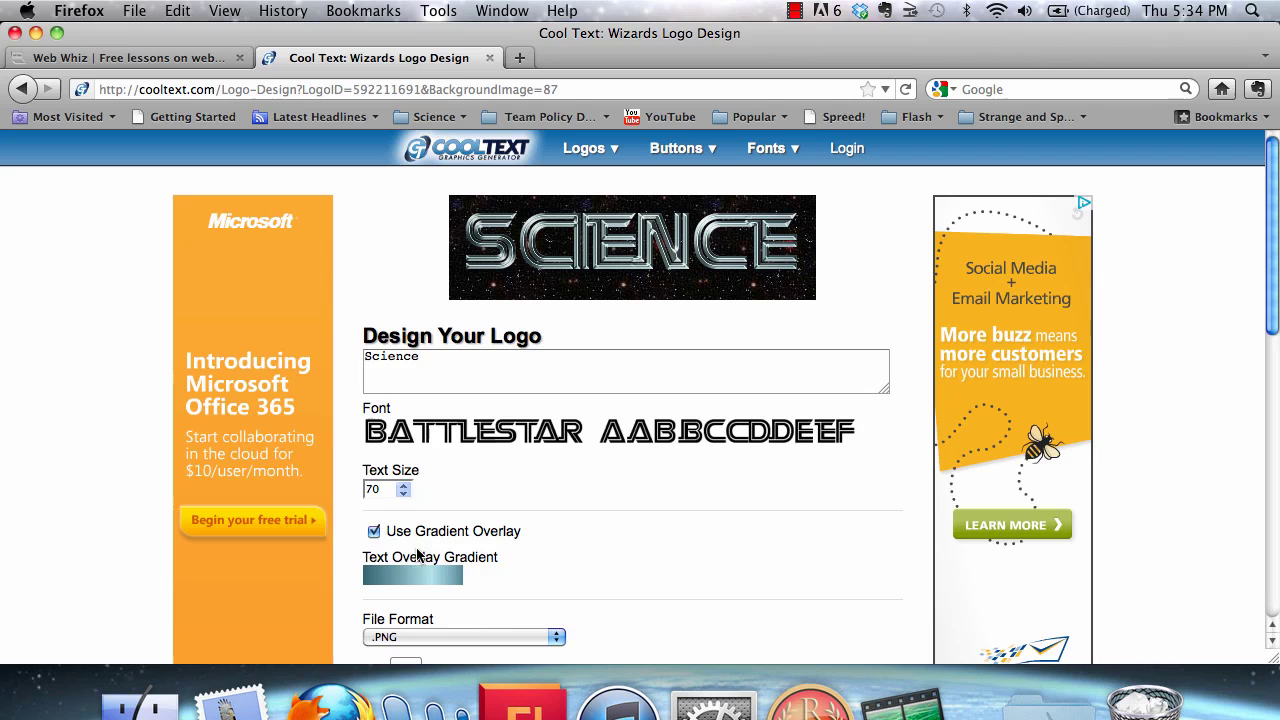
# Apply the Golden swatch as the SCIENCE text overlay gradient.
pyautogui.click(407, 591)
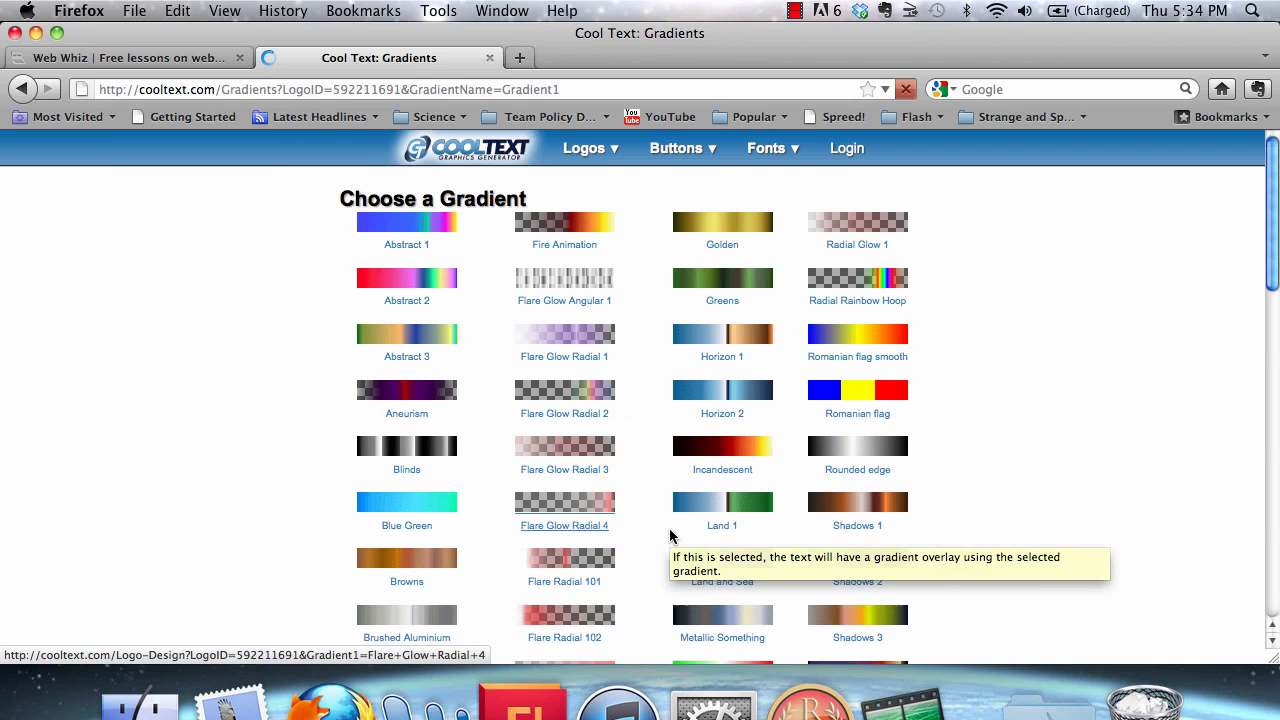
pyautogui.scroll(-15, 237, 396)
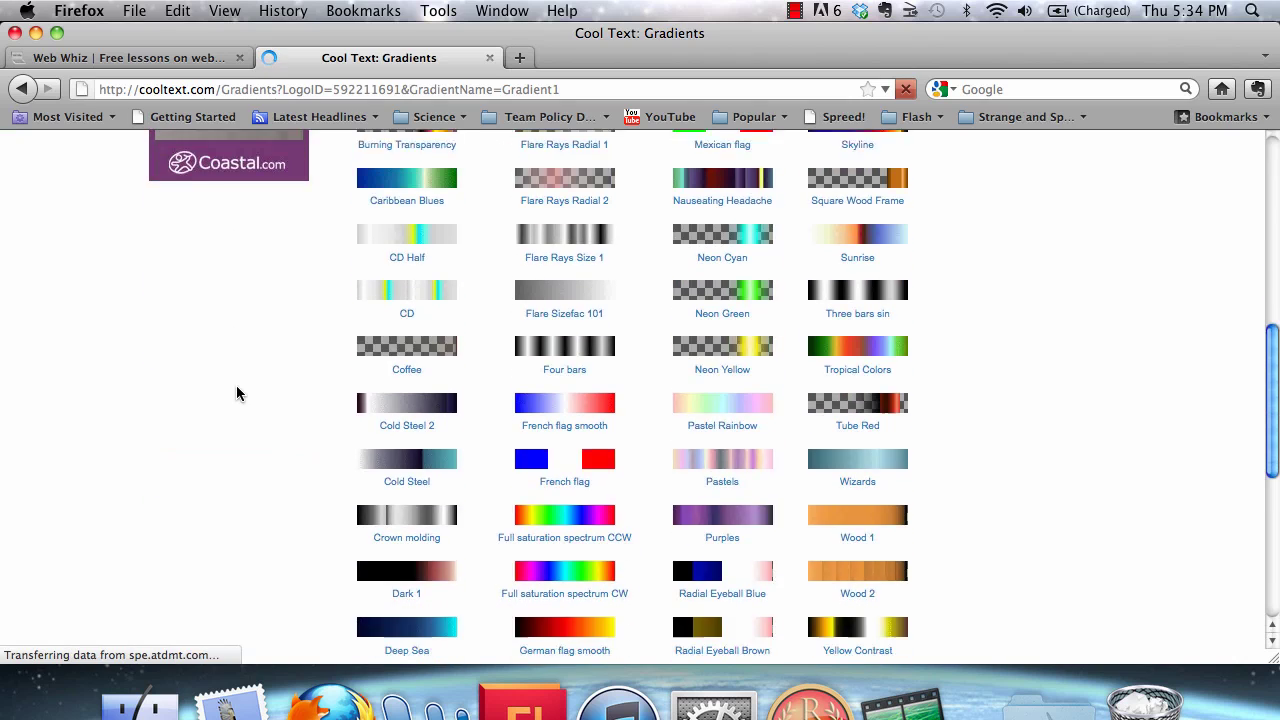
pyautogui.scroll(15, 237, 393)
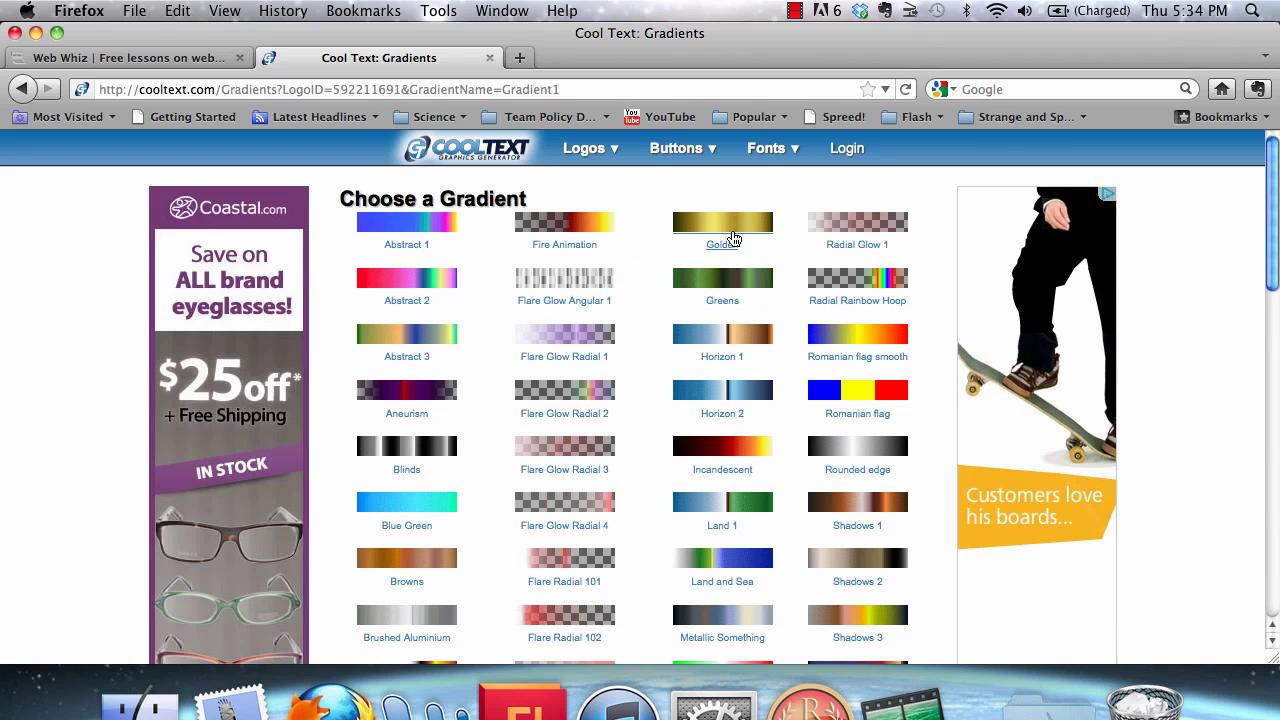
pyautogui.click(735, 233)
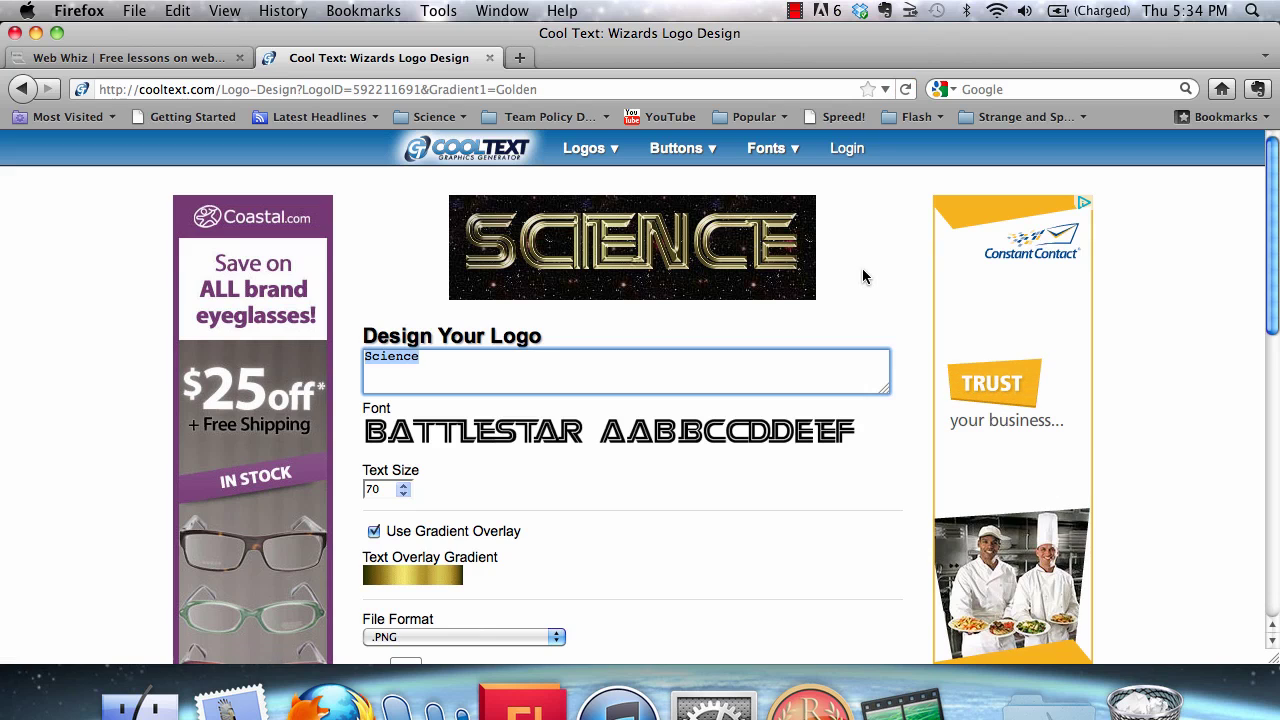
# Choose .PSD (Photoshop w/ Layers) as the file format and render the logo.
pyautogui.scroll(-4, 864, 277)
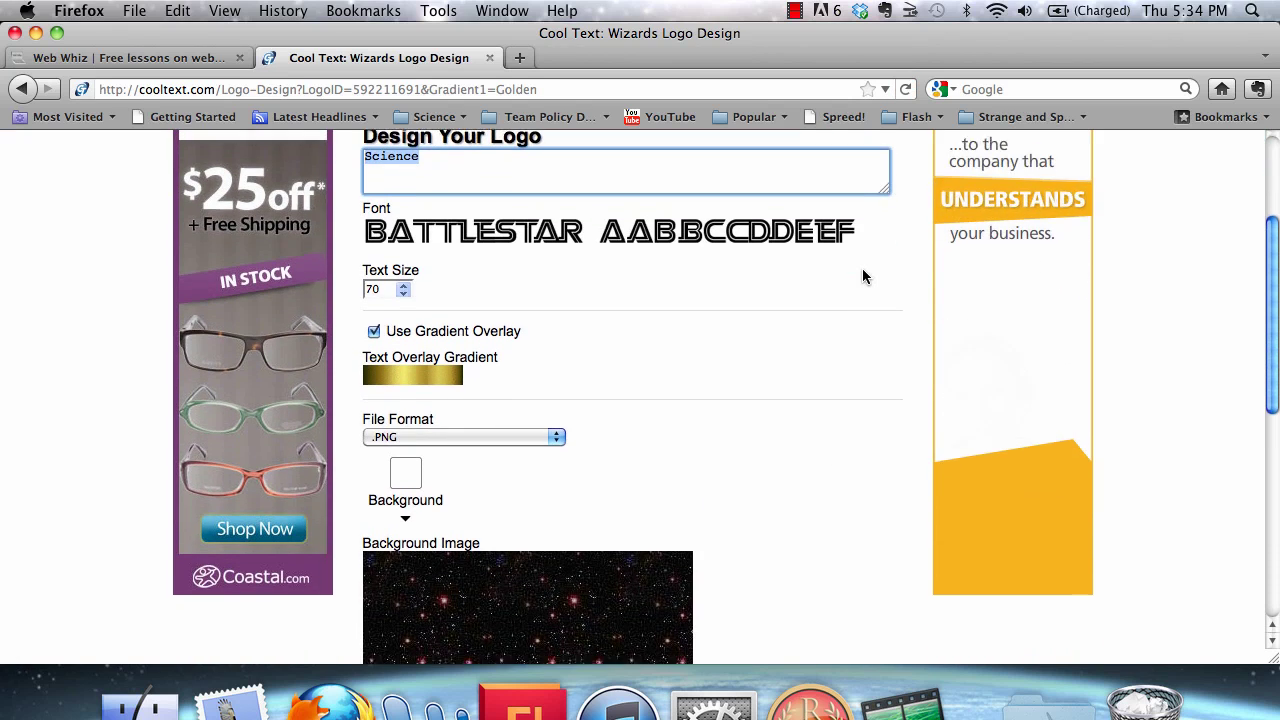
pyautogui.scroll(-5, 864, 277)
pyautogui.scroll(10, 864, 277)
pyautogui.scroll(-7, 864, 277)
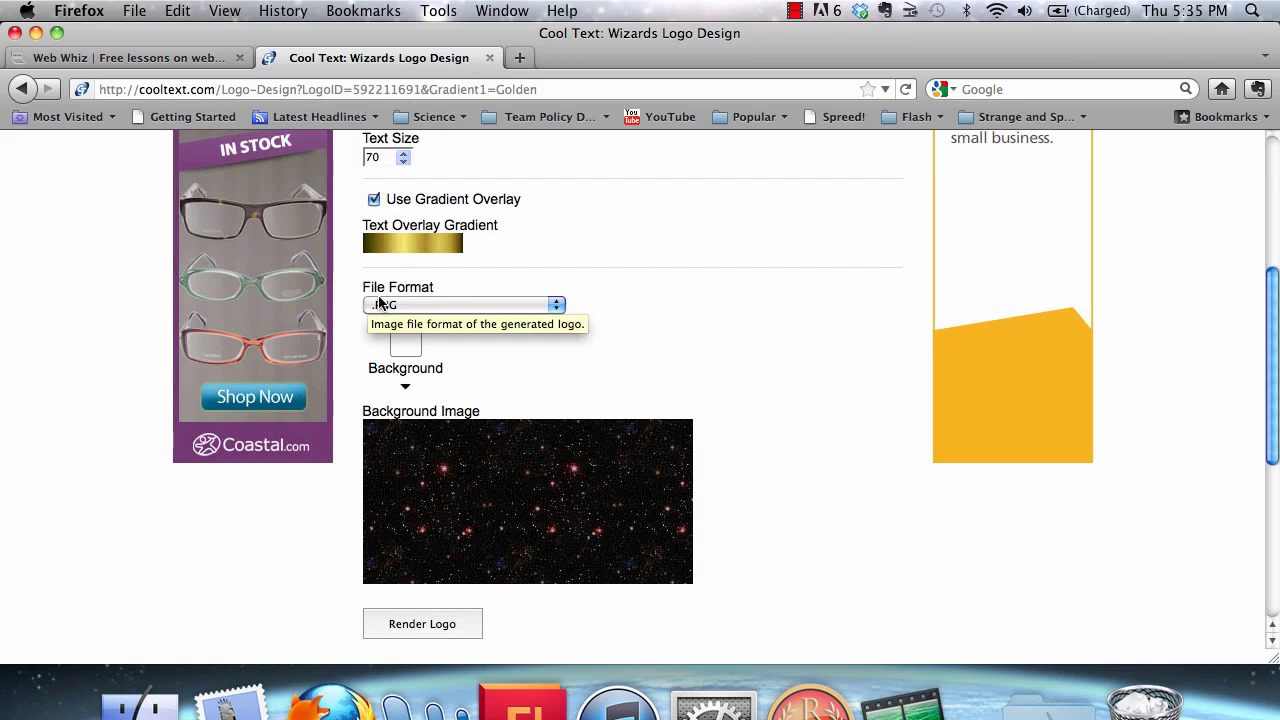
pyautogui.click(425, 306)
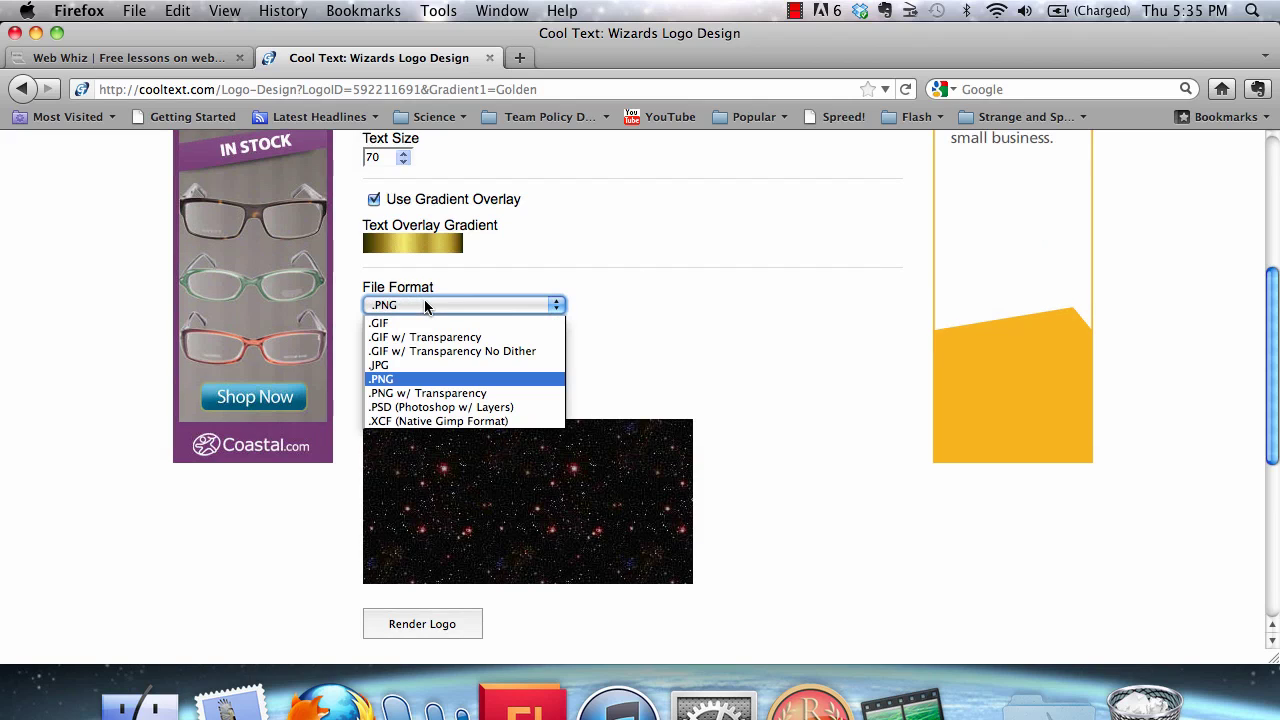
pyautogui.click(418, 408)
pyautogui.scroll(3, 557, 328)
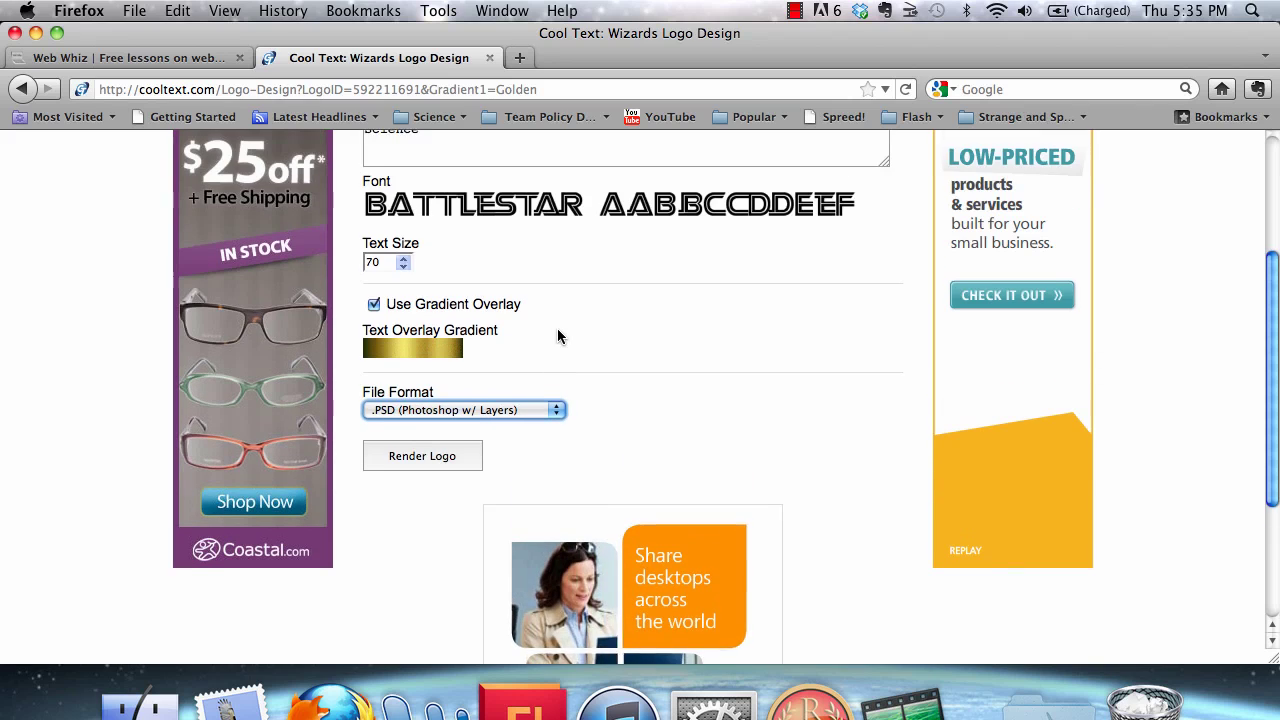
pyautogui.scroll(-3, 425, 425)
pyautogui.click(417, 367)
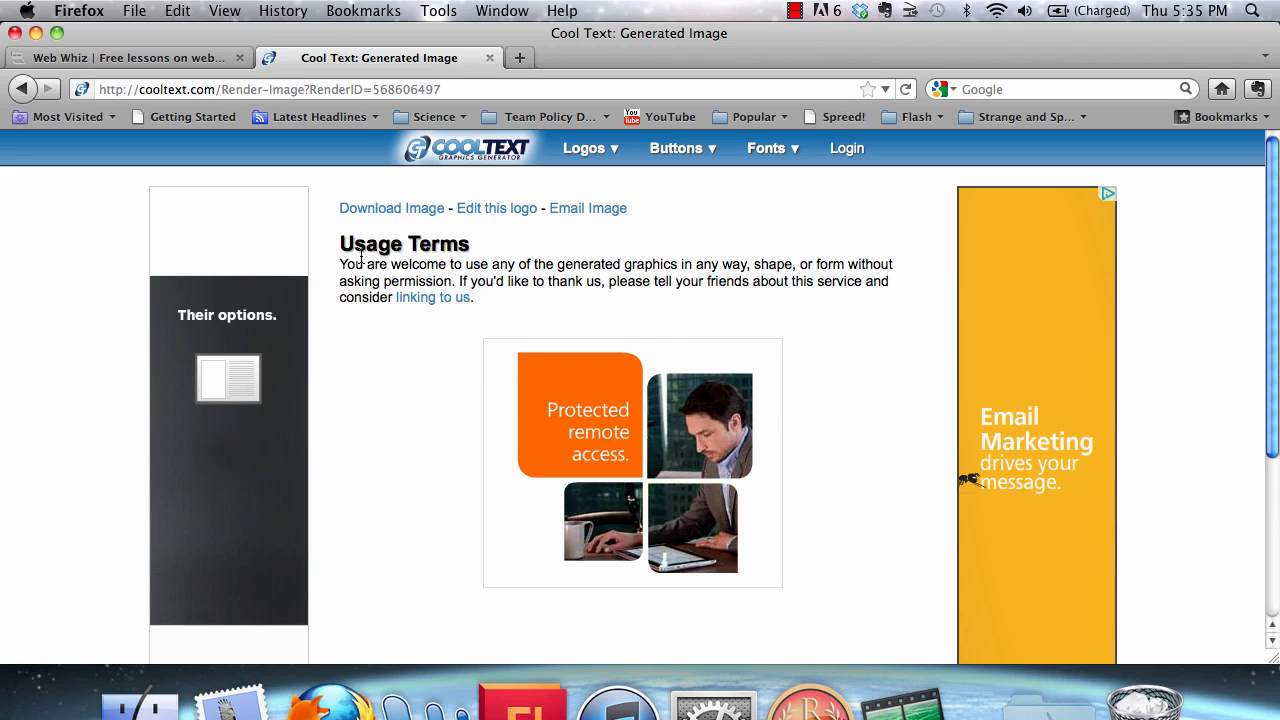
# Download the rendered logo, saving cooltext568606497.psd via Firefox's download dialog.
pyautogui.click(394, 210)
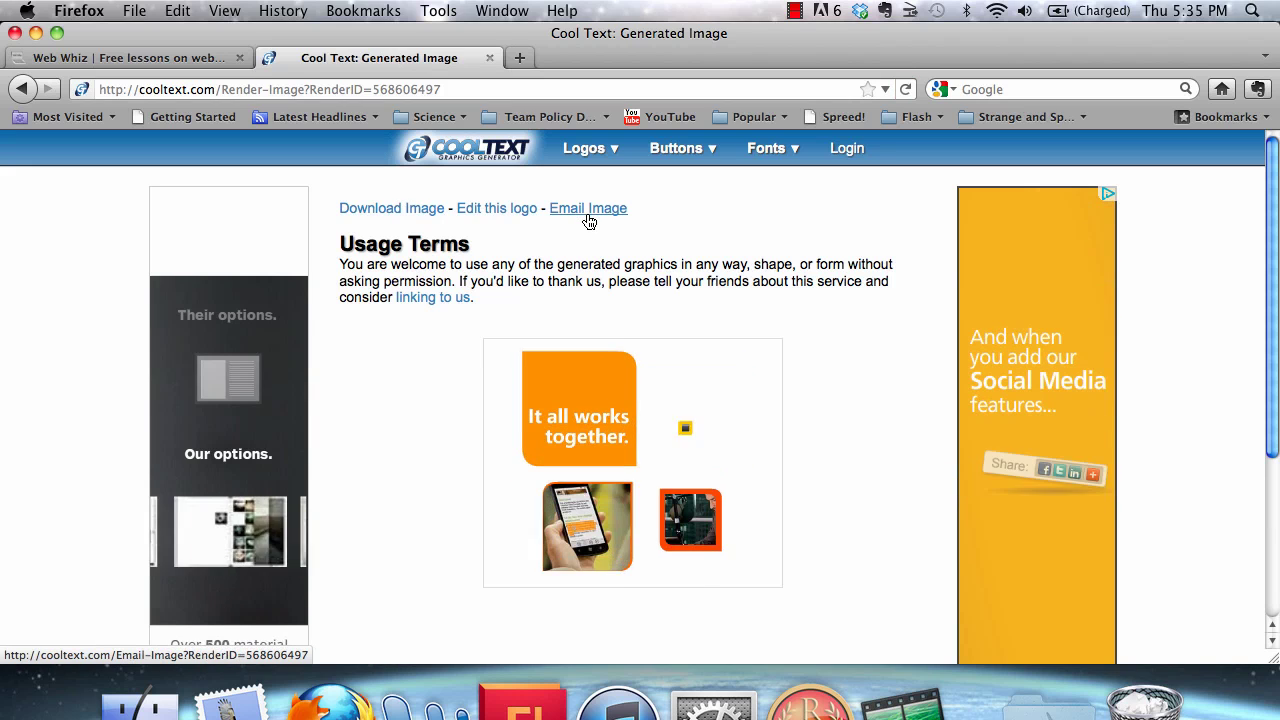
pyautogui.click(394, 209)
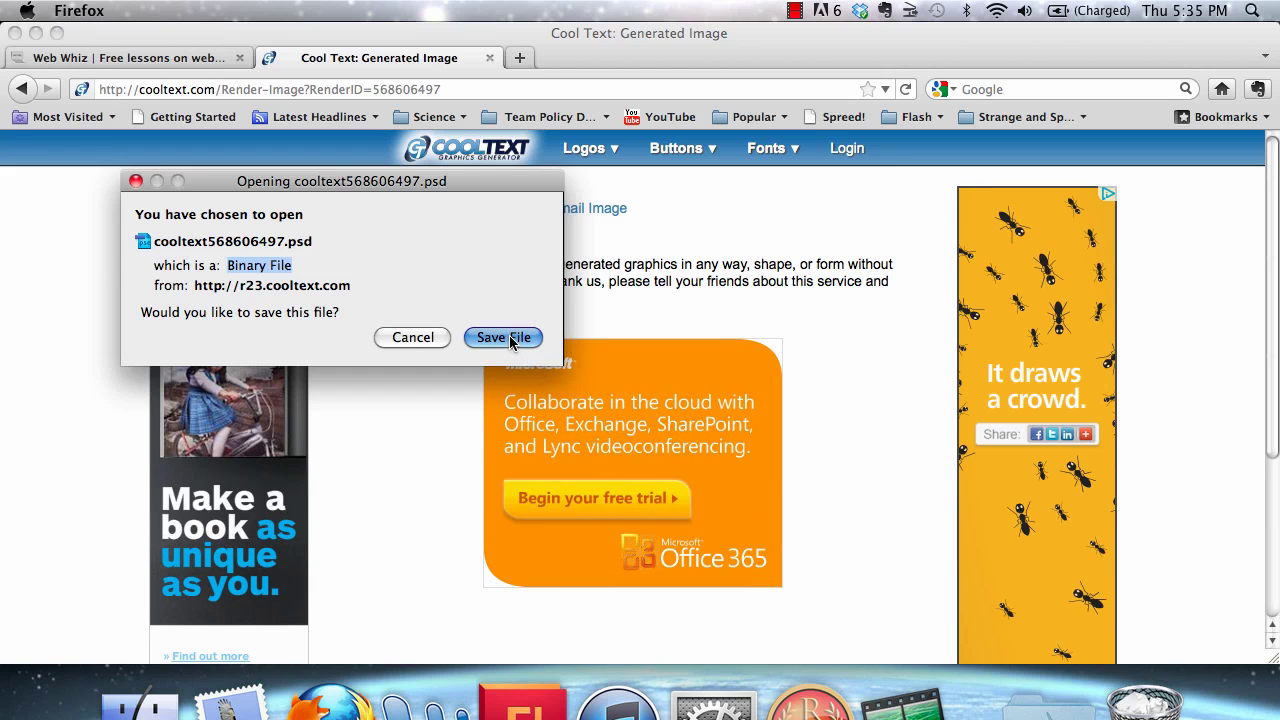
pyautogui.press('Return')
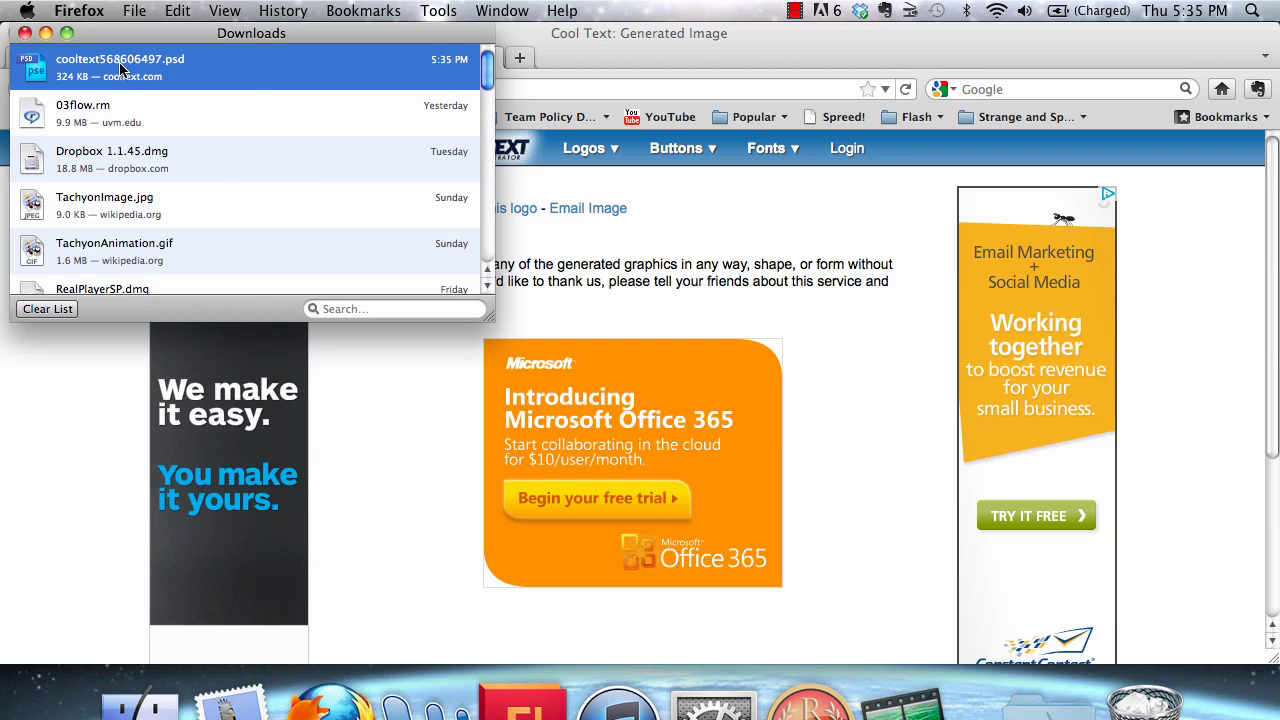
# Open cooltext568606497.psd from Firefox's Downloads window in Photoshop Elements.
pyautogui.doubleClick(120, 68)
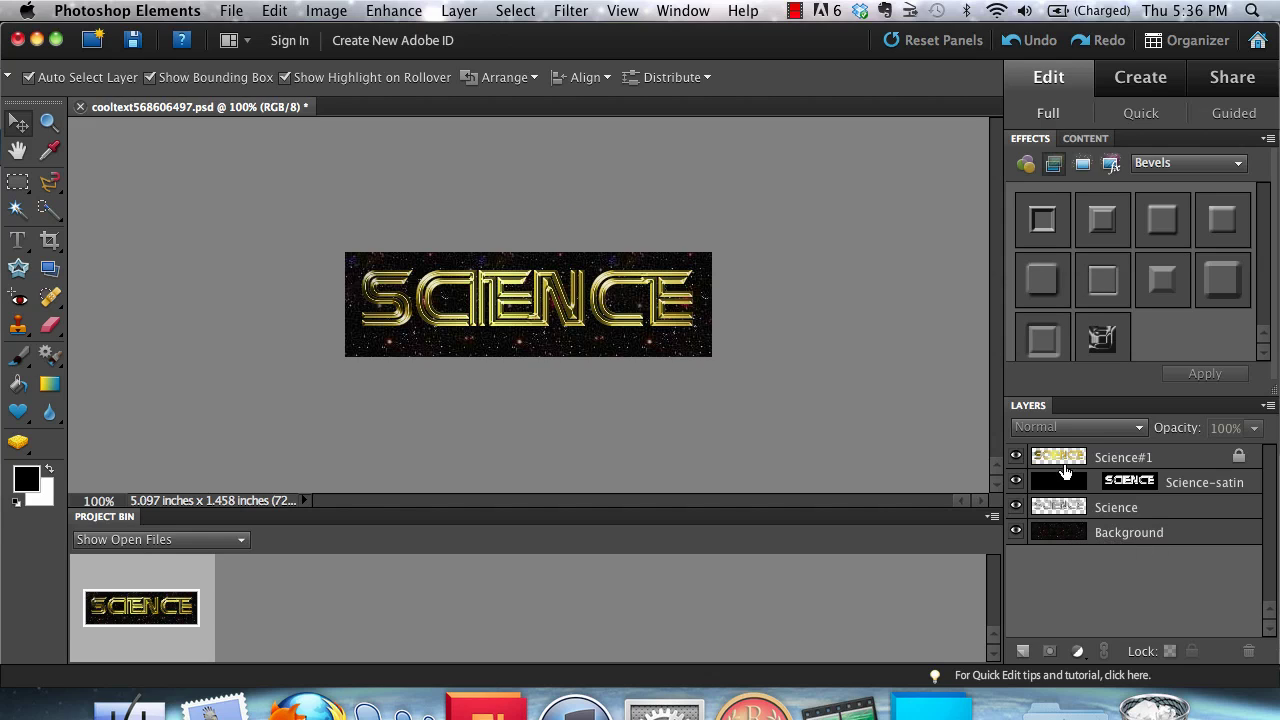
# Try moving the starfield Background layer, then undo the move.
pyautogui.click(1088, 538)
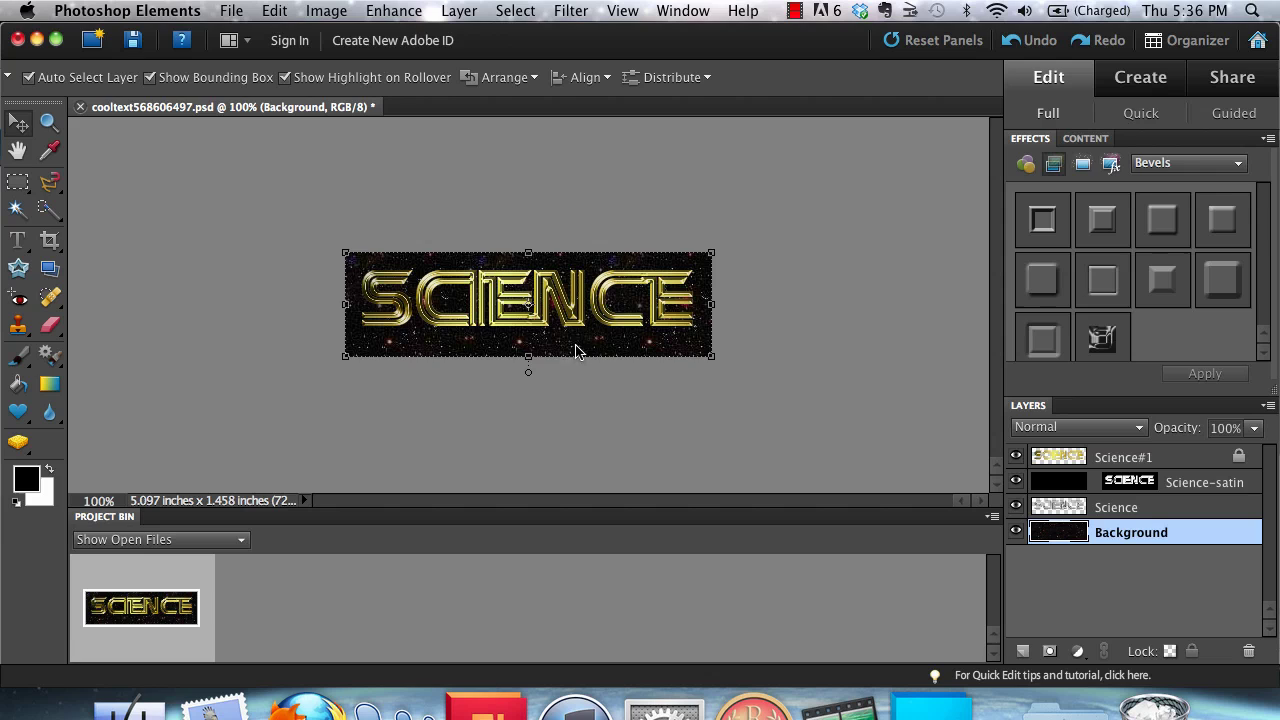
pyautogui.moveTo(568, 351); pyautogui.dragTo(590, 334)
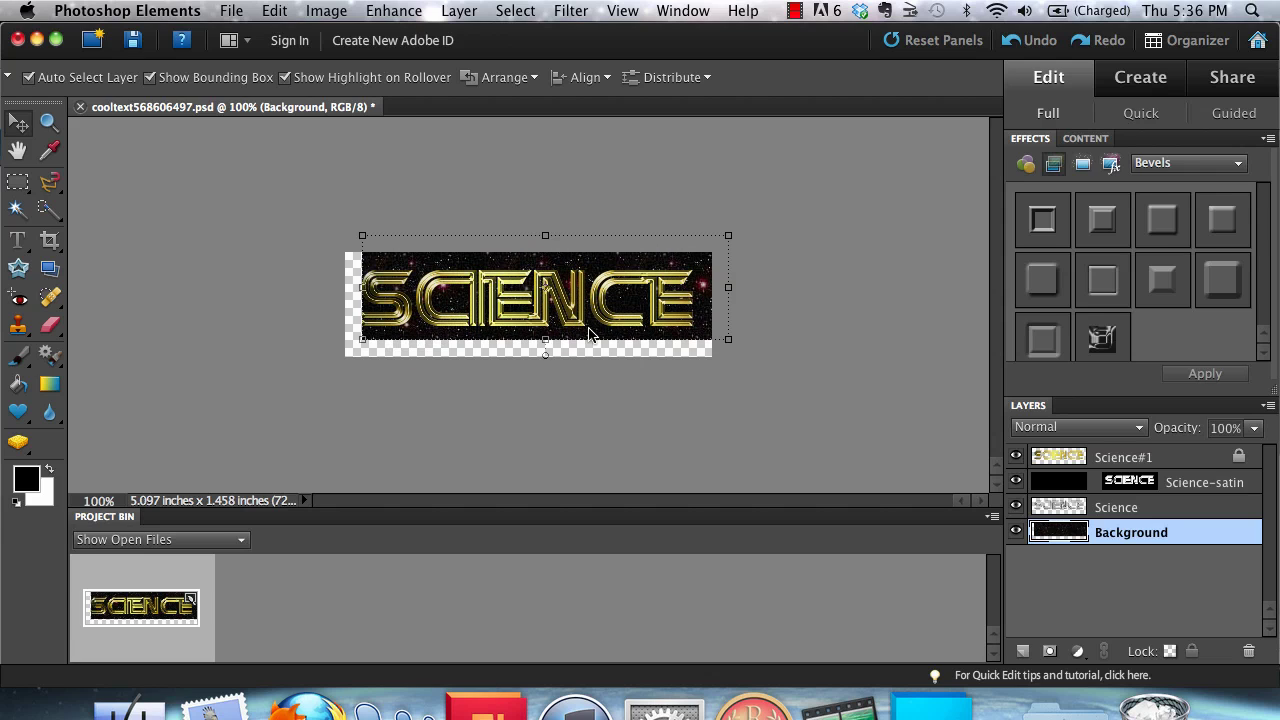
pyautogui.press('super+z')
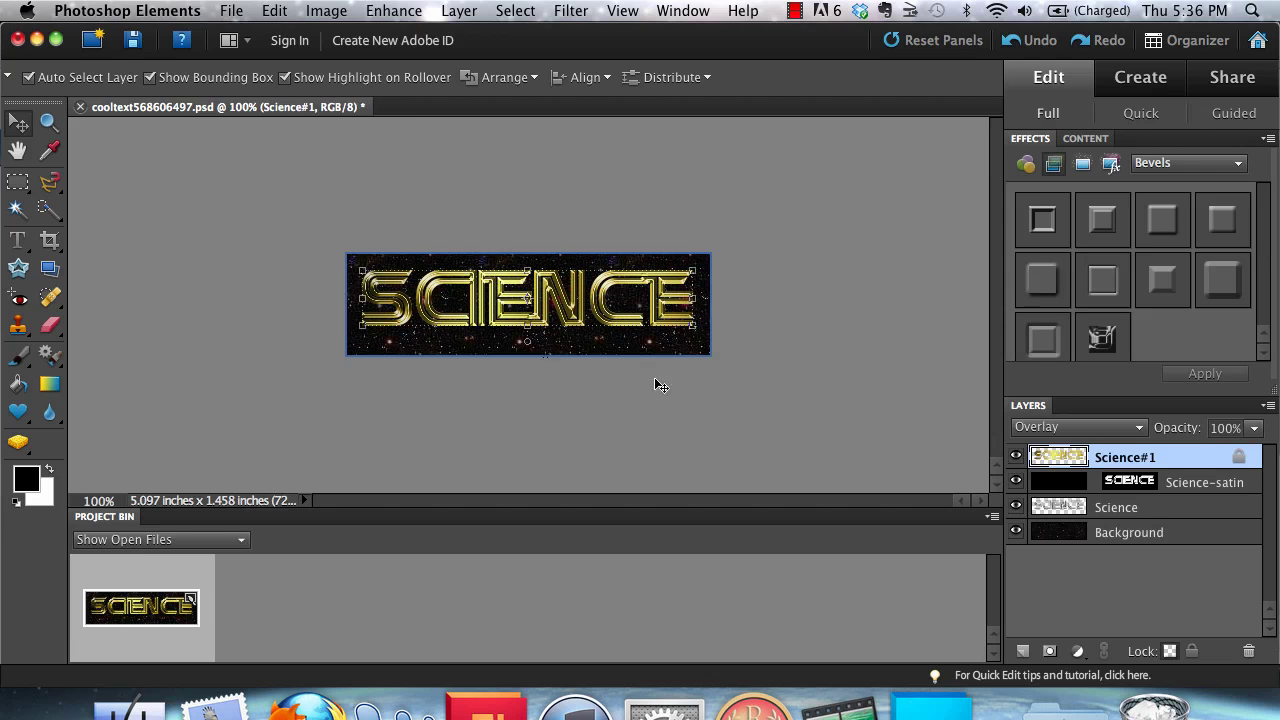
# Remove and restore the Science layer's gold overlay with undo and redo.
pyautogui.click(1106, 510)
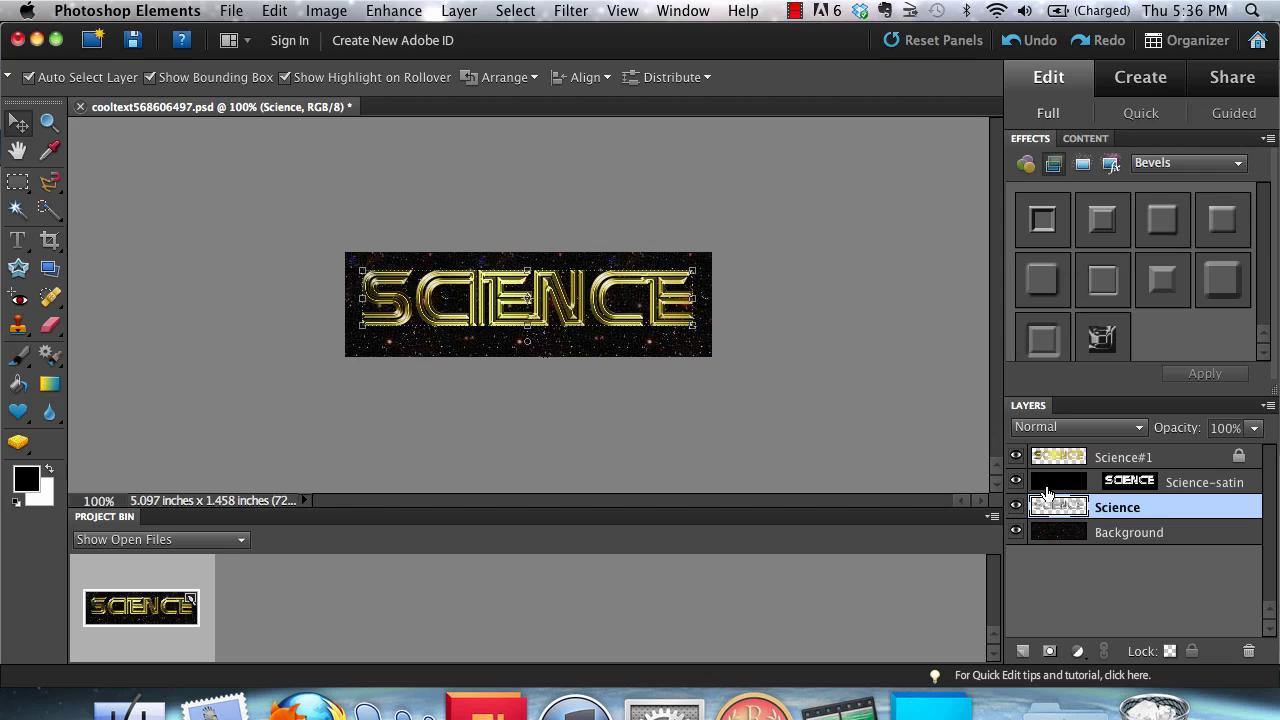
pyautogui.press('super+z')
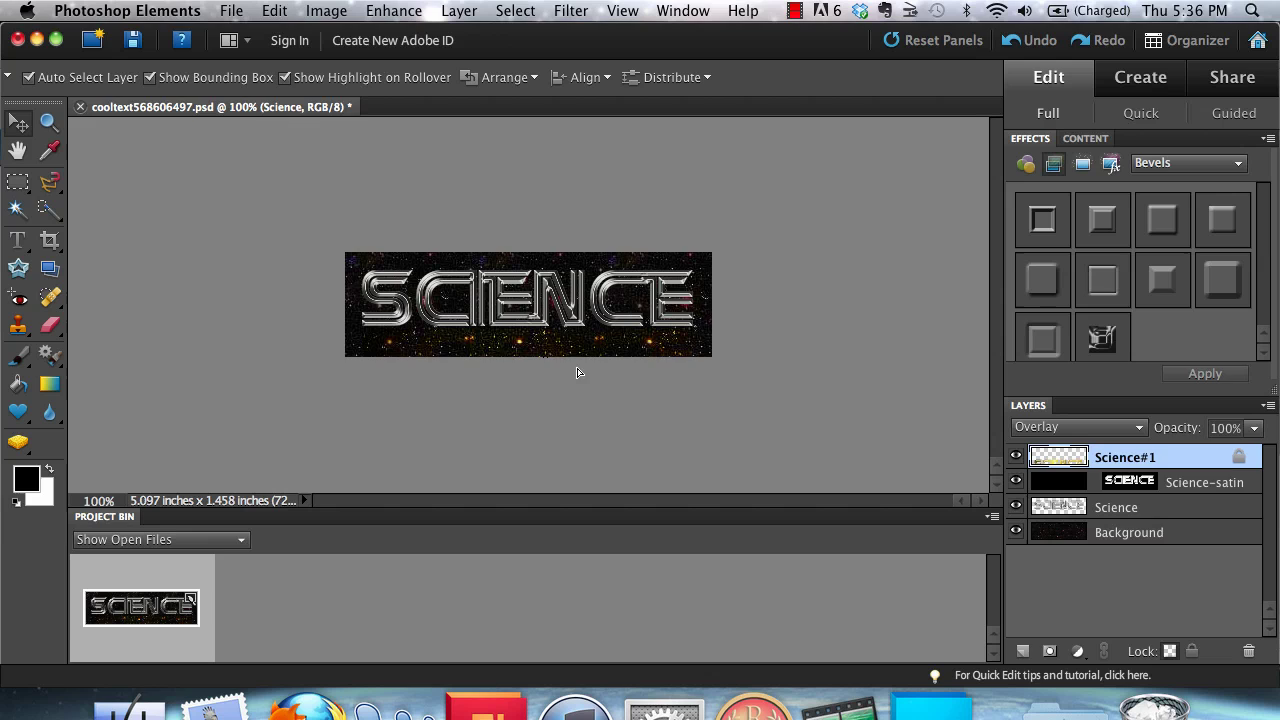
pyautogui.click(566, 310)
pyautogui.click(562, 308)
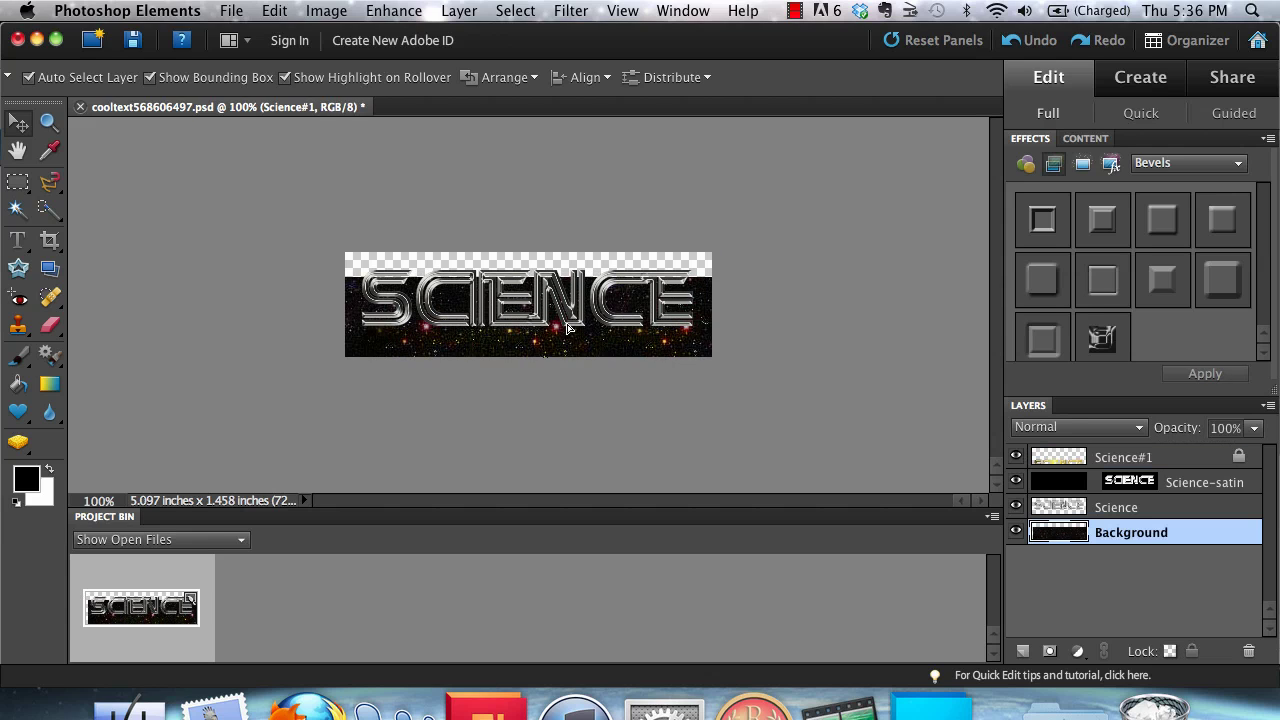
pyautogui.press('super+y')
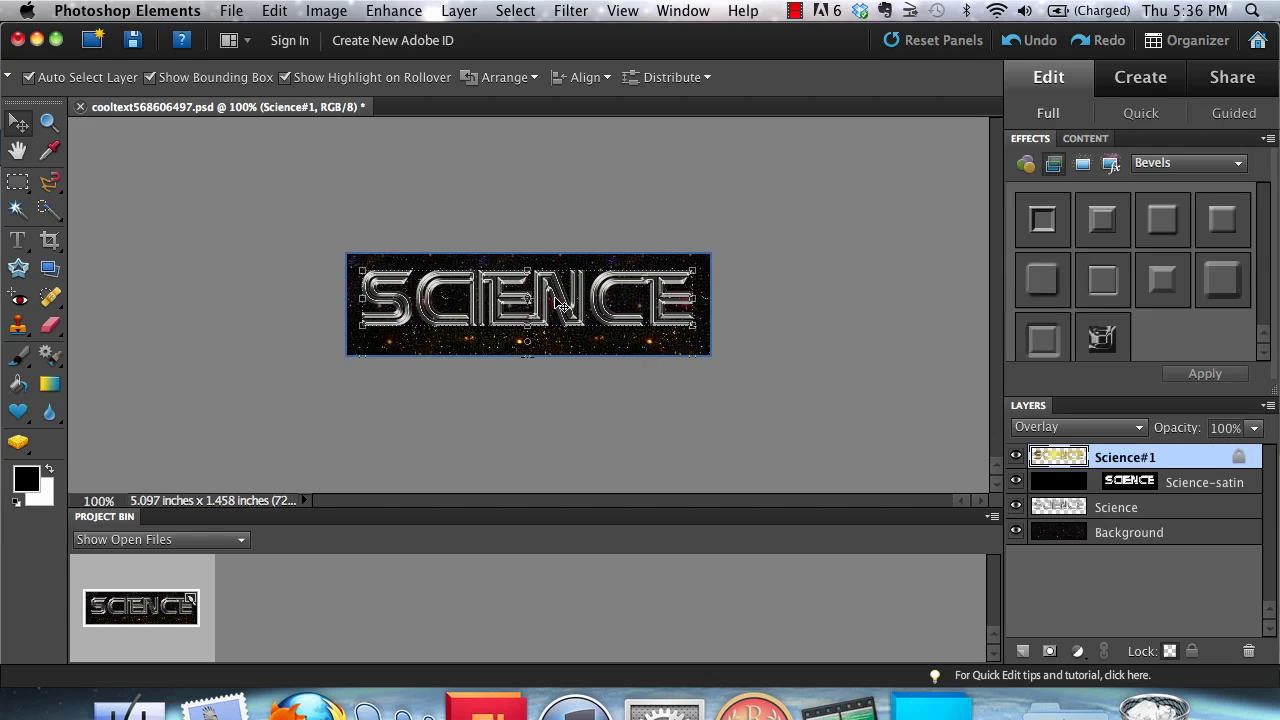
pyautogui.click(930, 349)
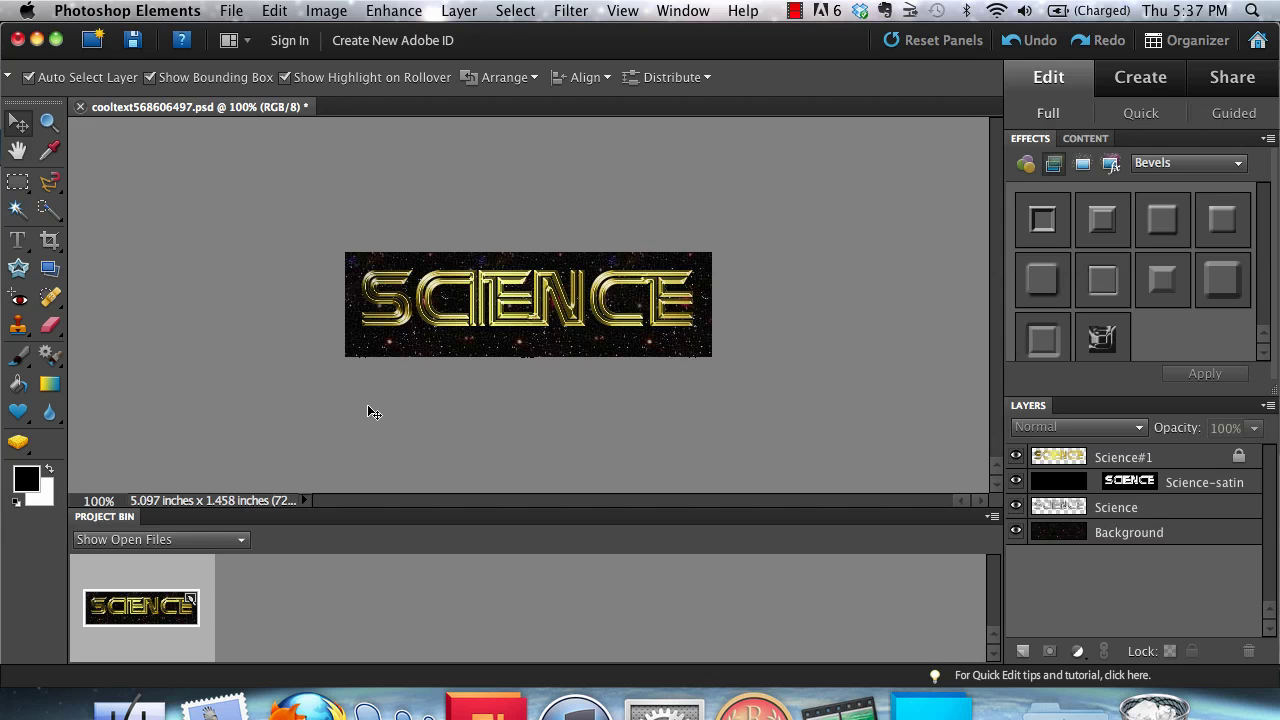
pyautogui.press('F3')
# Bring Firefox back to the front and return to the Cool Text home page.
pyautogui.click(703, 256)
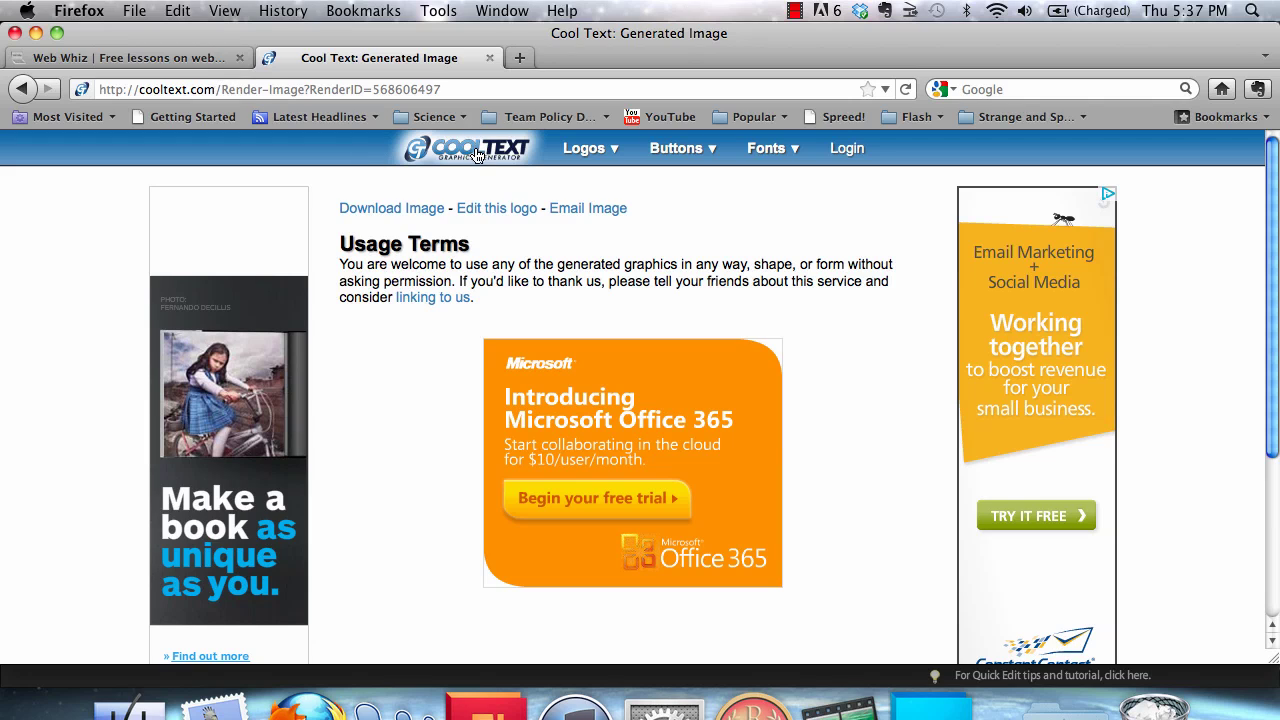
pyautogui.click(476, 155)
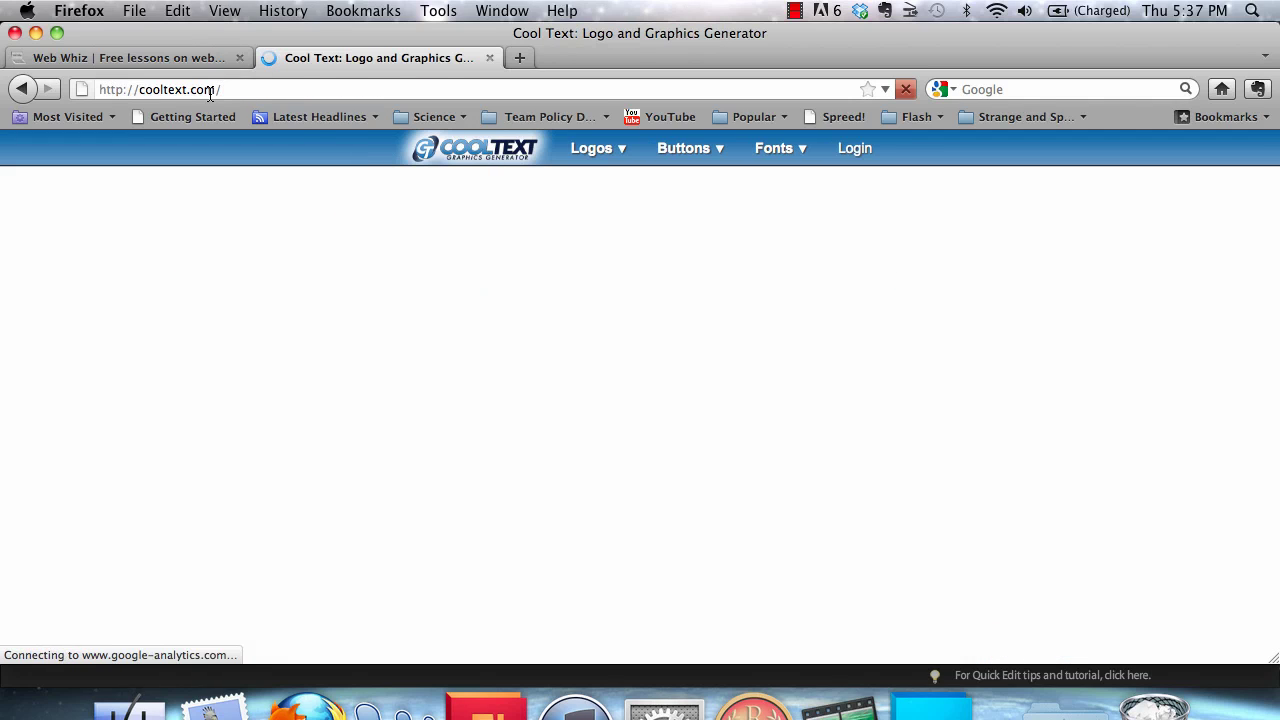
pyautogui.click(794, 10)
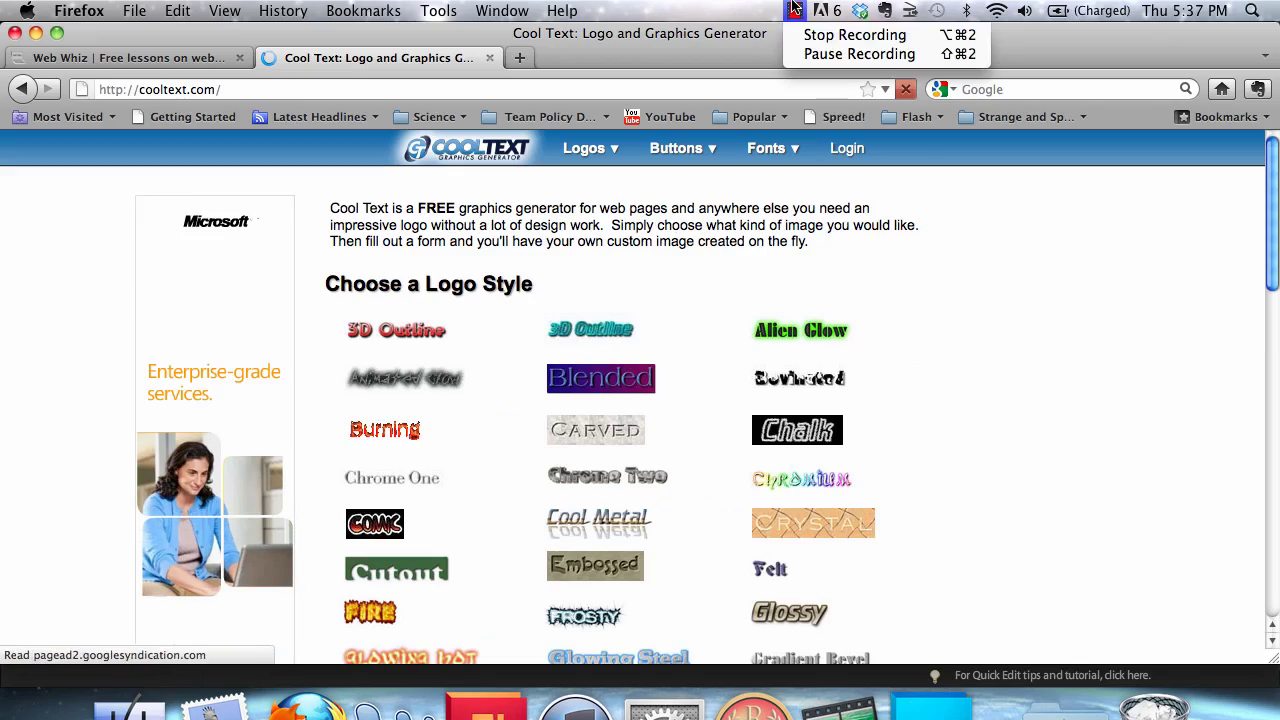